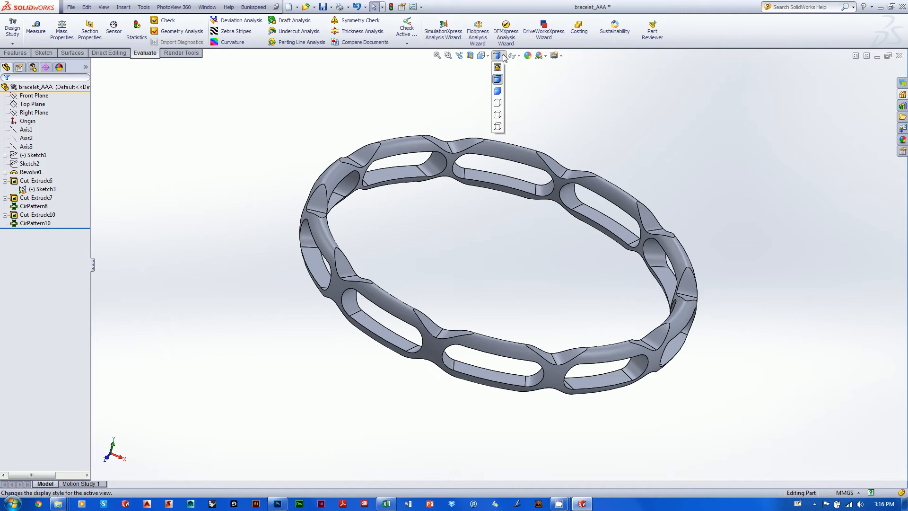
Step: View the bracelet in Shaded display without edges up close, and restore the Shaded With Edges display
{"action": "left_click", "coordinate": [498, 91]}
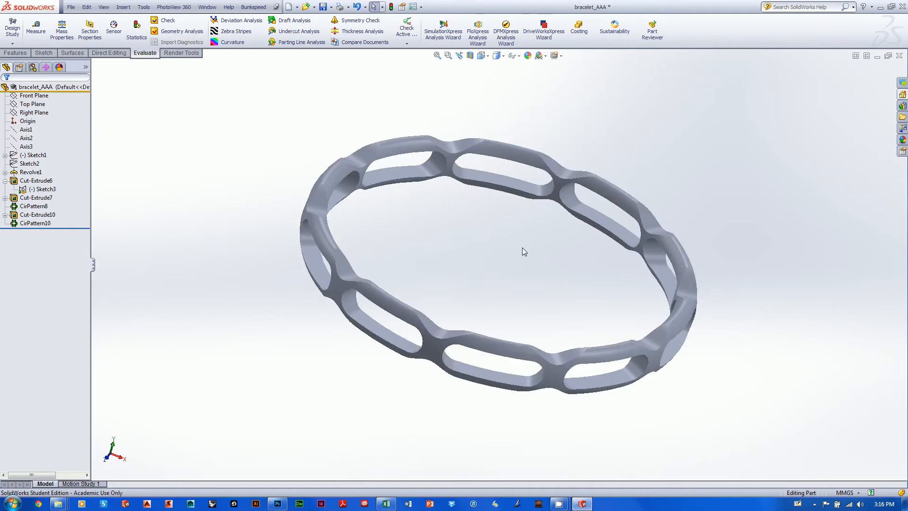
{"action": "scroll", "coordinate": [568, 274], "scroll_direction": "down", "scroll_amount": 5}
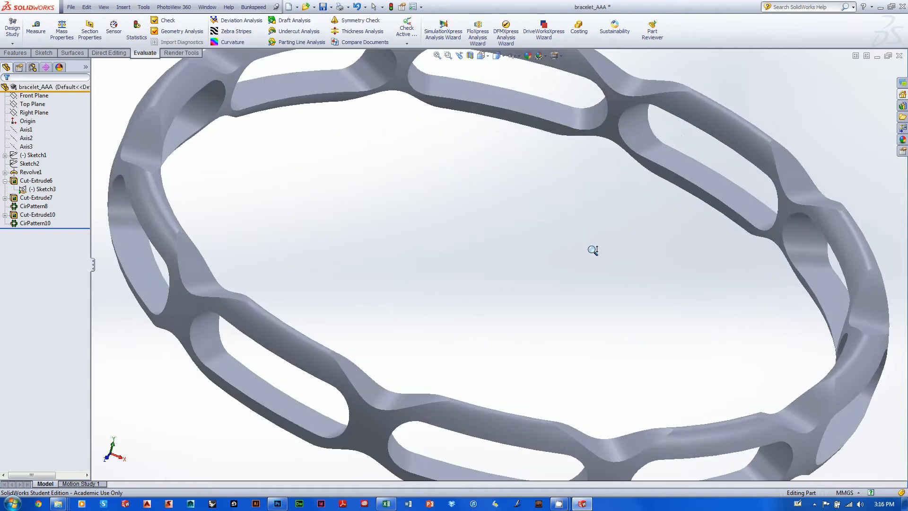
{"action": "middle_click_drag", "start_coordinate": [590, 209], "coordinate": [546, 330], "text": "ctrl"}
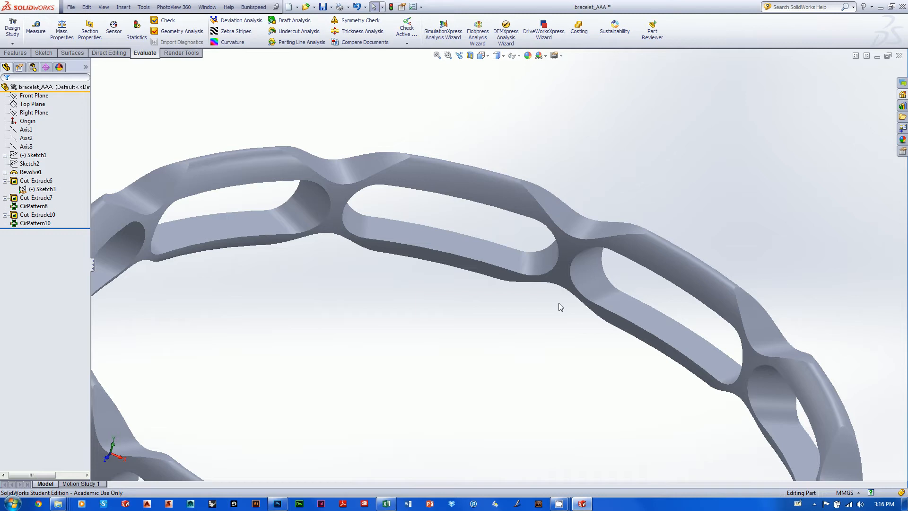
{"action": "left_click", "coordinate": [504, 57]}
{"action": "left_click", "coordinate": [497, 82]}
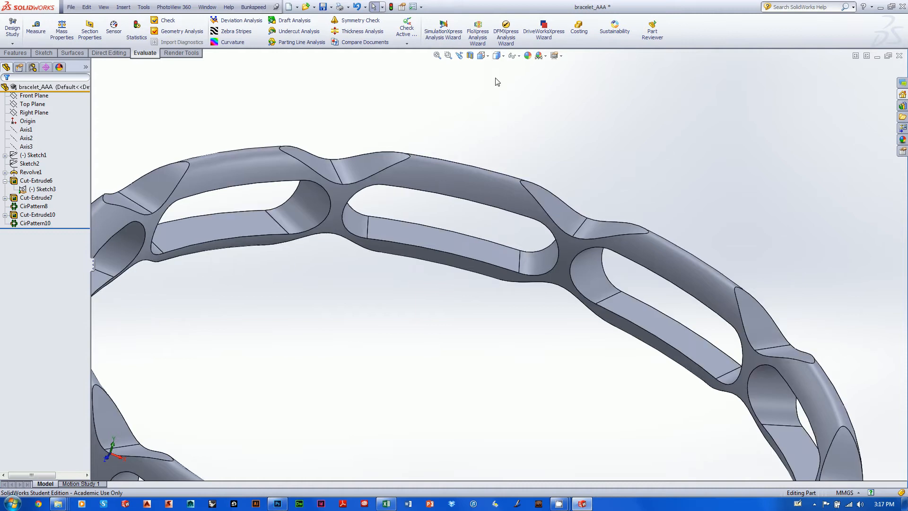
Step: Start a constant-radius Fillet with a 1 mm radius and select the inner wall face of one bracelet slot
{"action": "scroll", "coordinate": [551, 361], "scroll_direction": "up", "scroll_amount": 4}
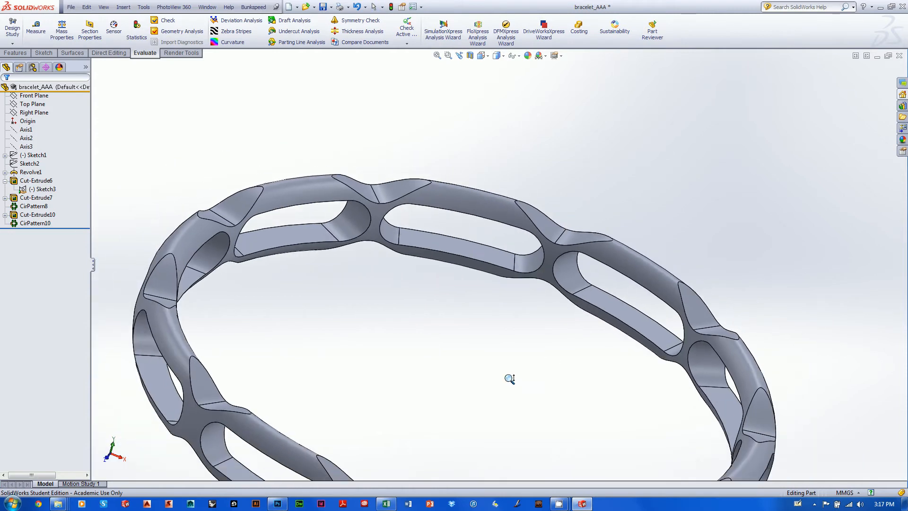
{"action": "middle_click_drag", "start_coordinate": [465, 370], "coordinate": [630, 326]}
{"action": "scroll", "coordinate": [416, 302], "scroll_direction": "down", "scroll_amount": 2}
{"action": "scroll", "coordinate": [402, 302], "scroll_direction": "up", "scroll_amount": 2}
{"action": "scroll", "coordinate": [649, 313], "scroll_direction": "down", "scroll_amount": 1}
{"action": "scroll", "coordinate": [649, 312], "scroll_direction": "down", "scroll_amount": 2}
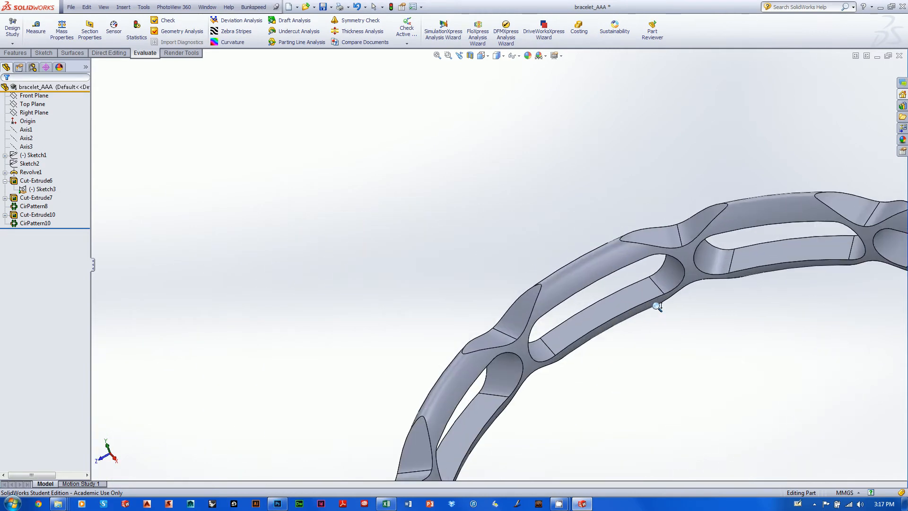
{"action": "middle_click_drag", "start_coordinate": [716, 335], "coordinate": [499, 349], "text": "ctrl"}
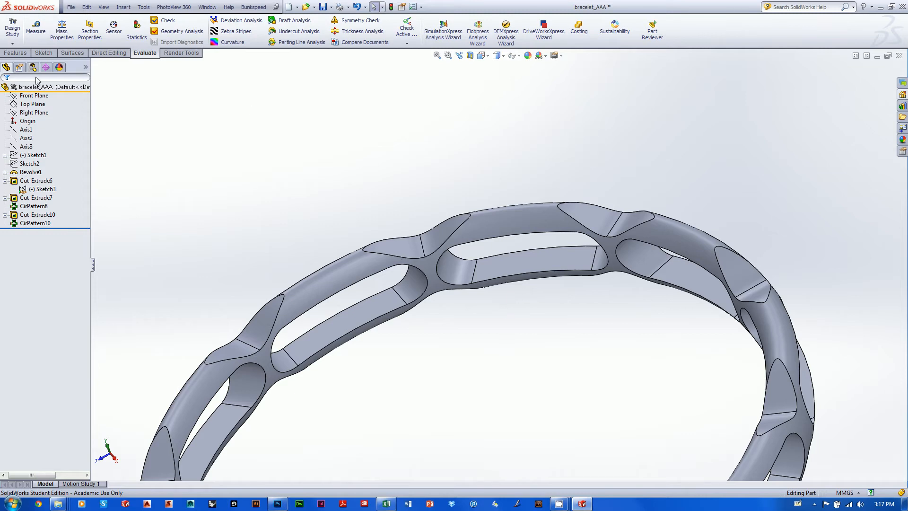
{"action": "left_click", "coordinate": [19, 52]}
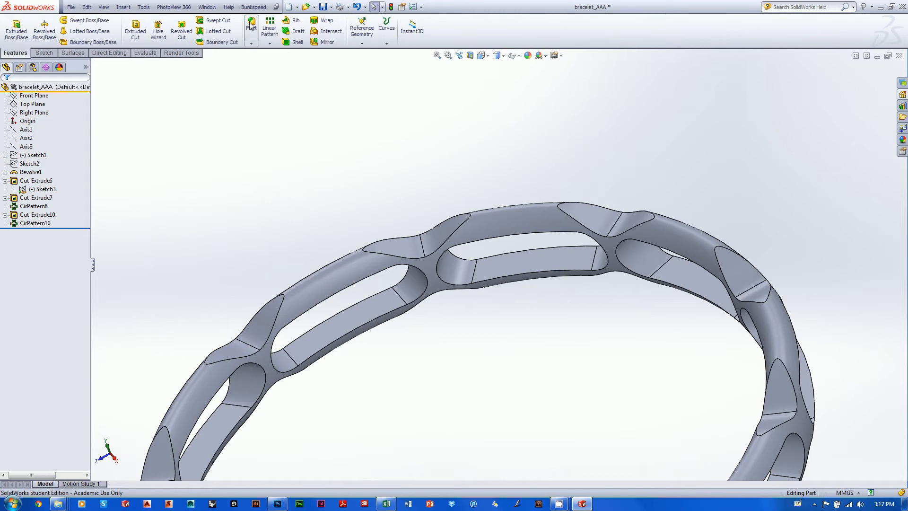
{"action": "left_click", "coordinate": [251, 25]}
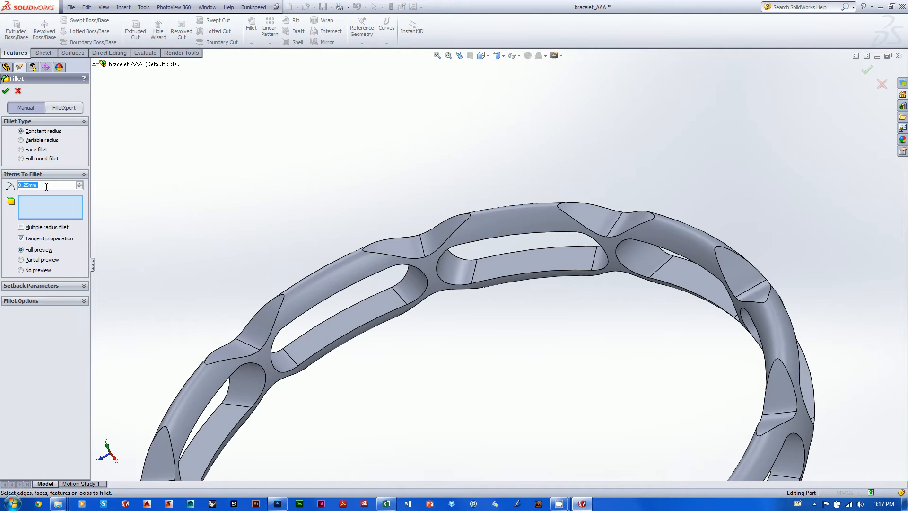
{"action": "type", "text": "1"}
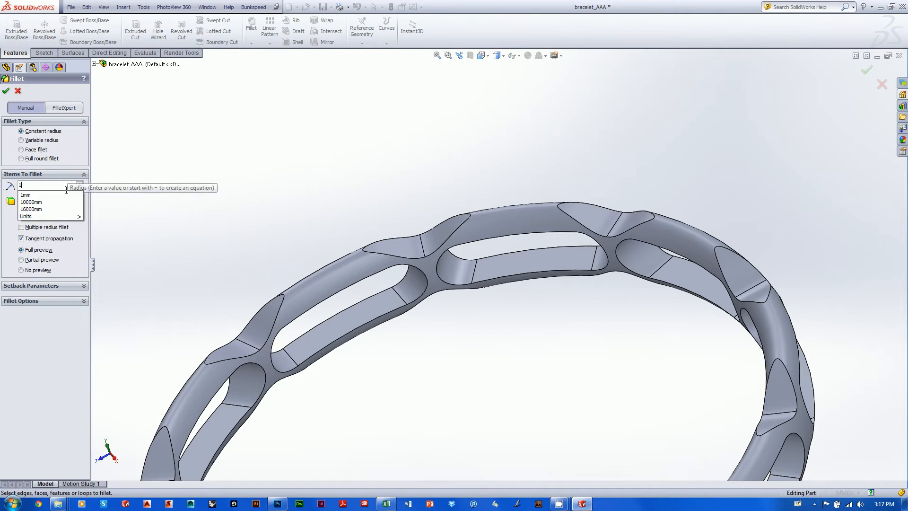
{"action": "type", "text": "mm"}
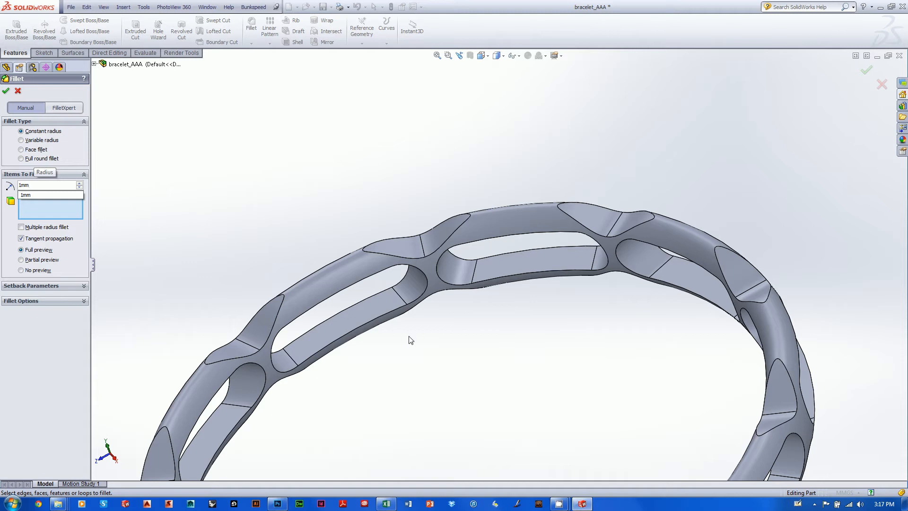
{"action": "left_click", "coordinate": [379, 311]}
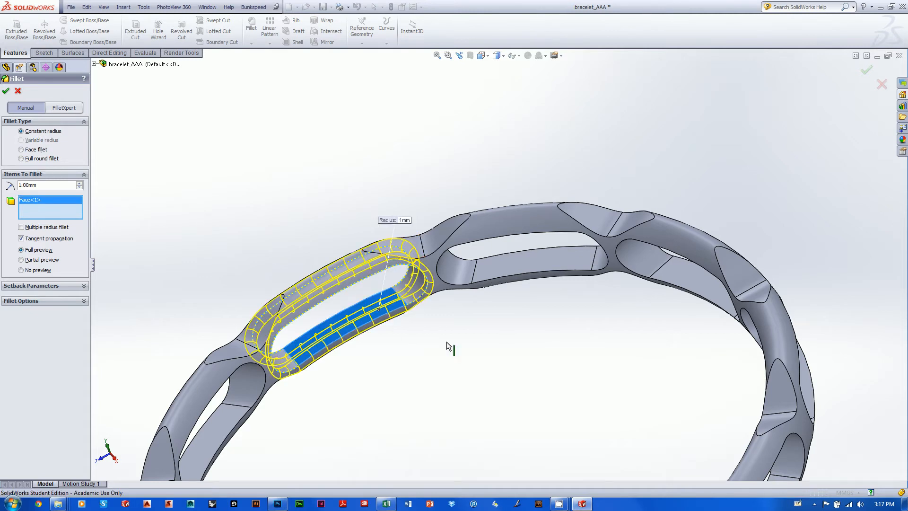
Step: Reduce the fillet radius on the selected slot wall to 0.5 mm
{"action": "scroll", "coordinate": [402, 368], "scroll_direction": "down", "scroll_amount": 3}
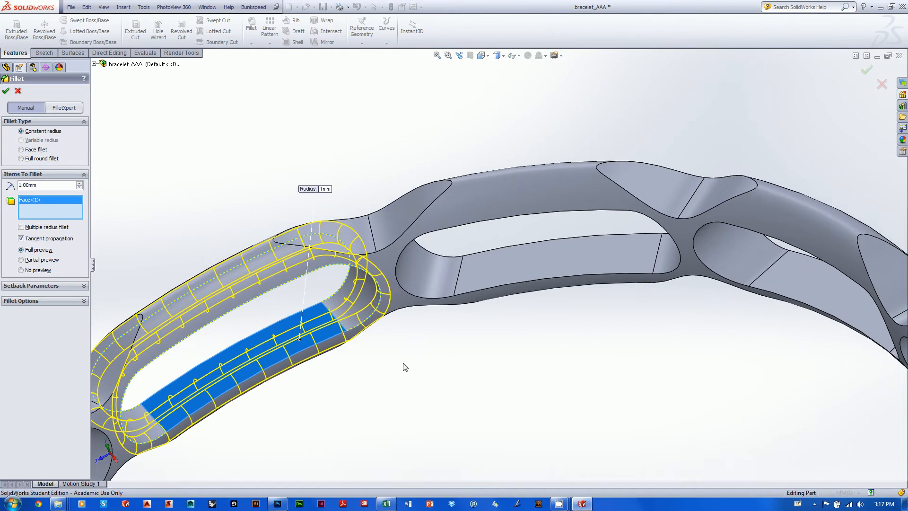
{"action": "middle_click_drag", "start_coordinate": [424, 354], "coordinate": [539, 407], "text": "ctrl"}
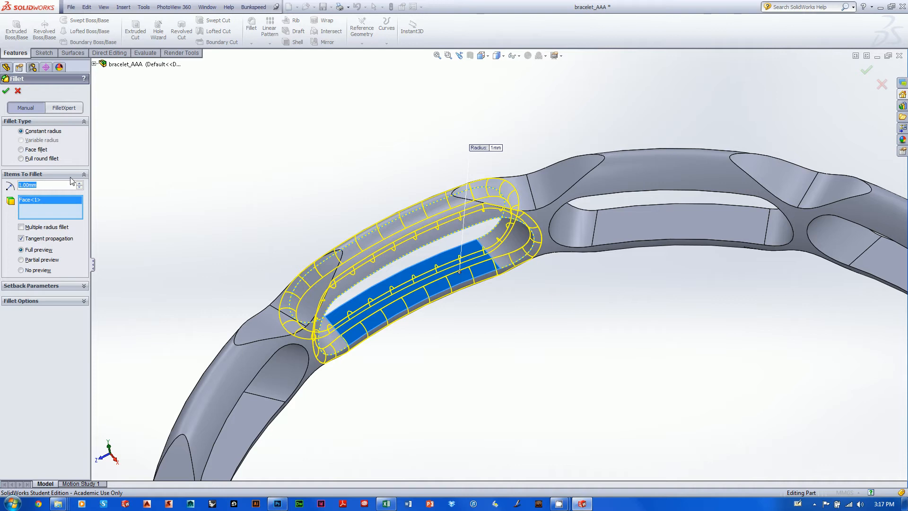
{"action": "type", "text": ".5"}
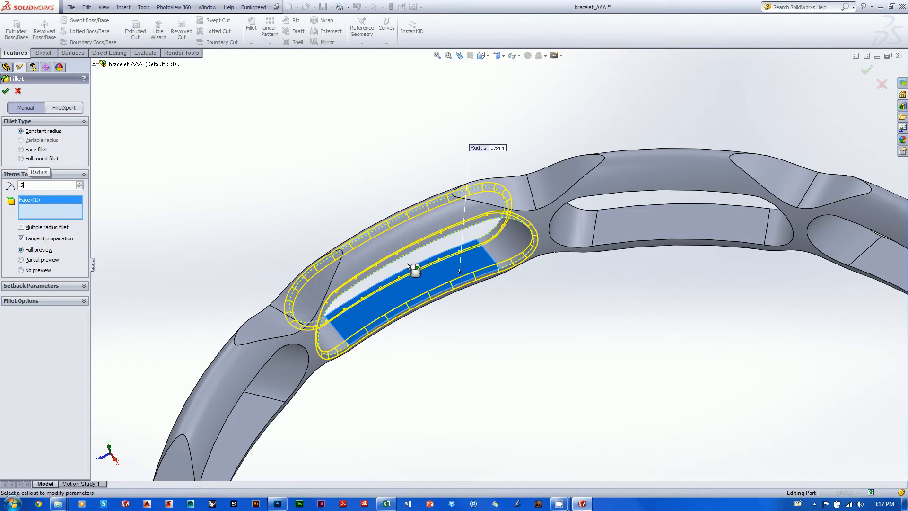
Step: Add the inner wall faces of six more slots around the bracelet to the fillet selection
{"action": "middle_click_drag", "start_coordinate": [537, 318], "coordinate": [519, 288]}
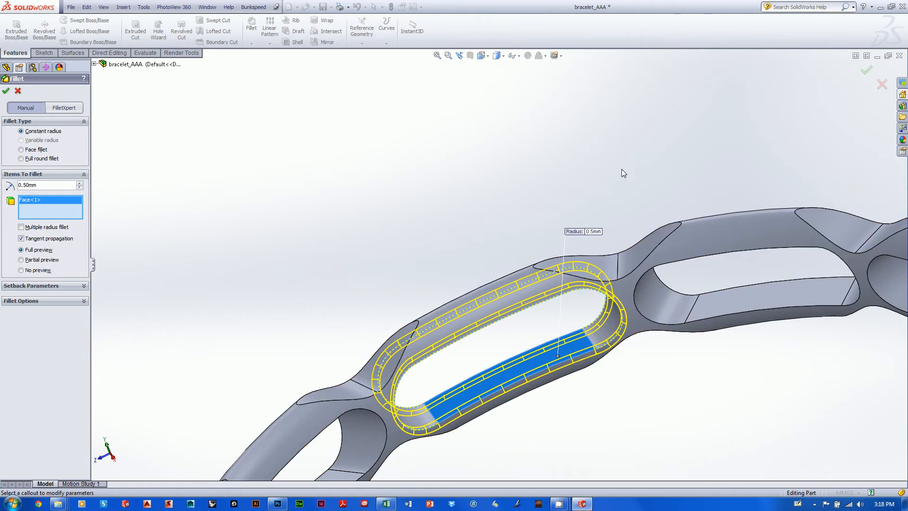
{"action": "scroll", "coordinate": [610, 185], "scroll_direction": "down", "scroll_amount": 2}
{"action": "scroll", "coordinate": [615, 184], "scroll_direction": "up", "scroll_amount": 1}
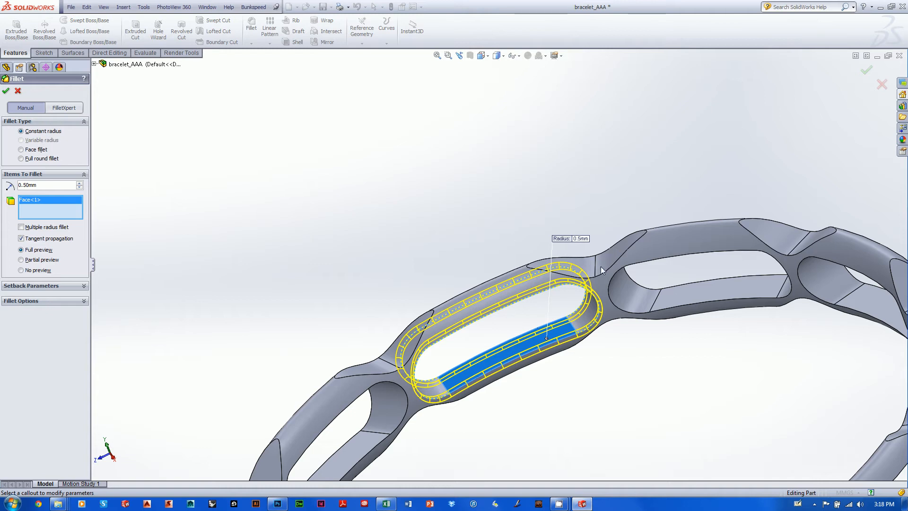
{"action": "left_click", "coordinate": [664, 308]}
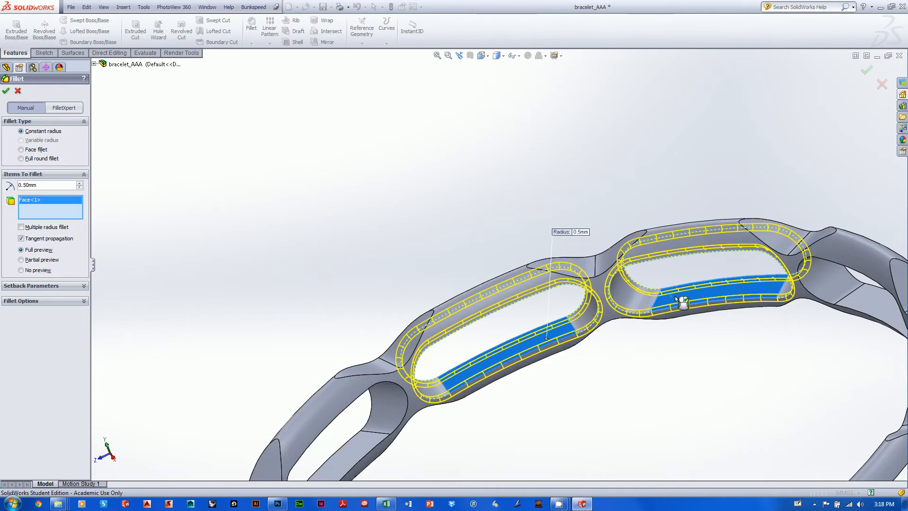
{"action": "left_click", "coordinate": [384, 406]}
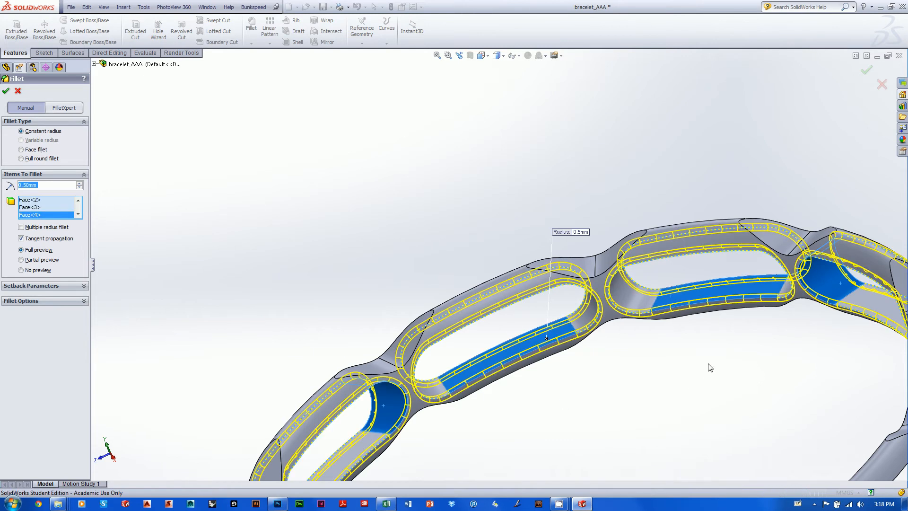
{"action": "scroll", "coordinate": [692, 381], "scroll_direction": "up", "scroll_amount": 3}
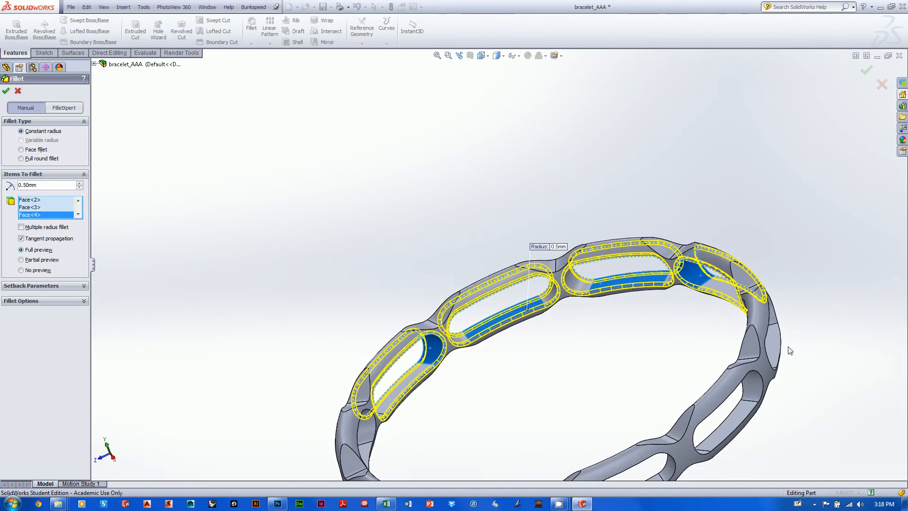
{"action": "left_click", "coordinate": [770, 349]}
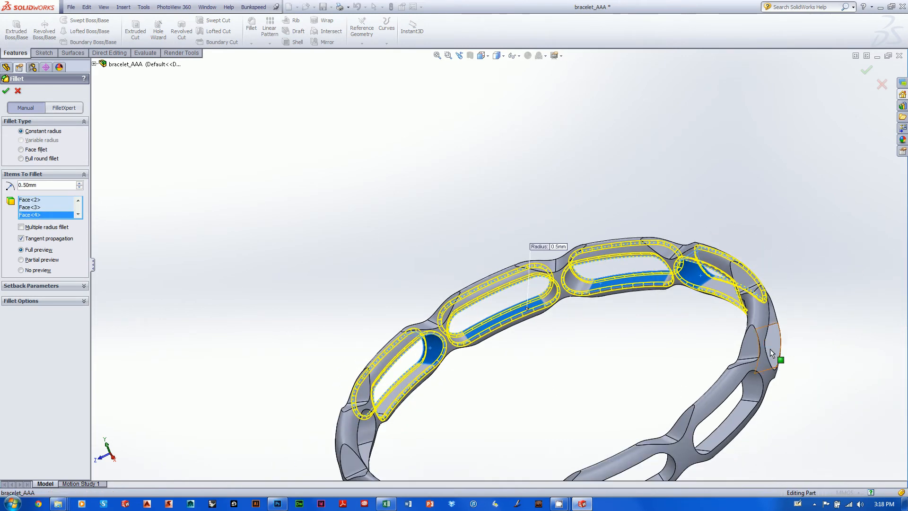
{"action": "left_click", "coordinate": [744, 417]}
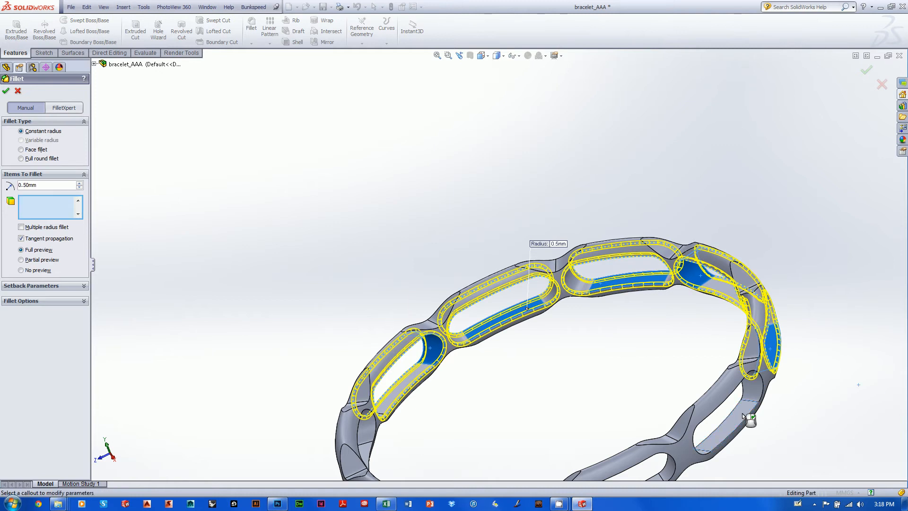
{"action": "left_click", "coordinate": [375, 438]}
Step: Add the inner walls of the last three slots and apply the 0.5 mm fillet to all ten slots
{"action": "scroll", "coordinate": [590, 393], "scroll_direction": "up", "scroll_amount": 4}
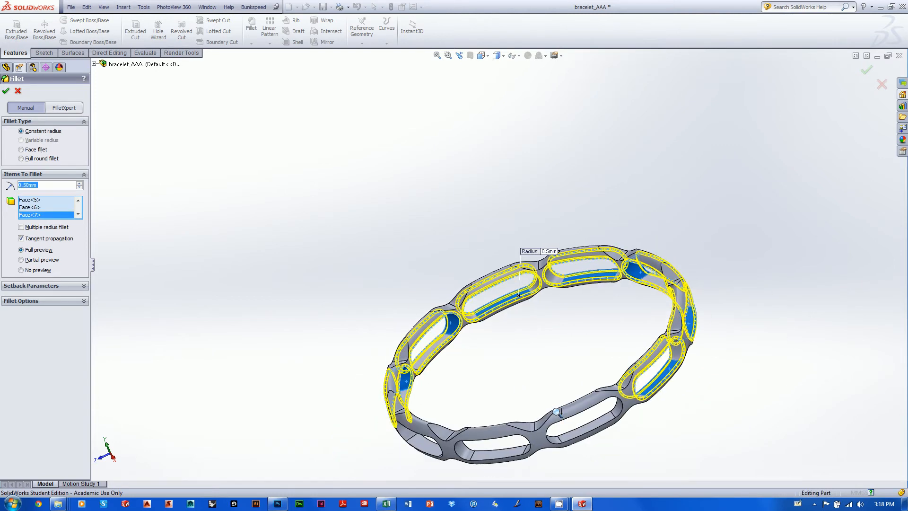
{"action": "scroll", "coordinate": [557, 411], "scroll_direction": "up", "scroll_amount": 2}
{"action": "left_click", "coordinate": [561, 396]}
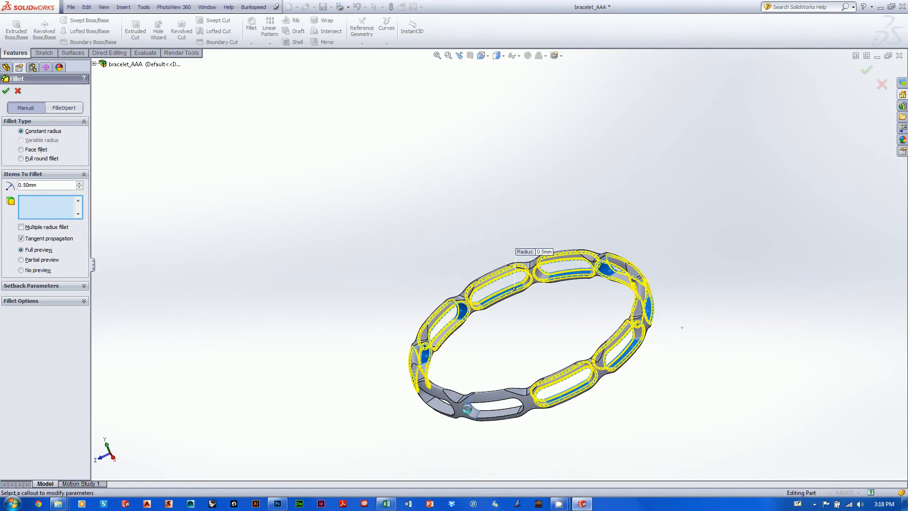
{"action": "left_click", "coordinate": [437, 405]}
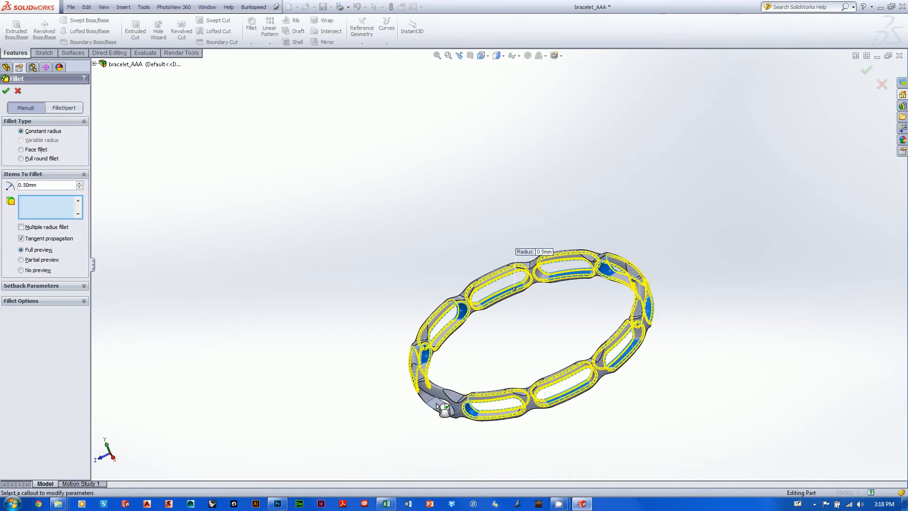
{"action": "left_click", "coordinate": [436, 403]}
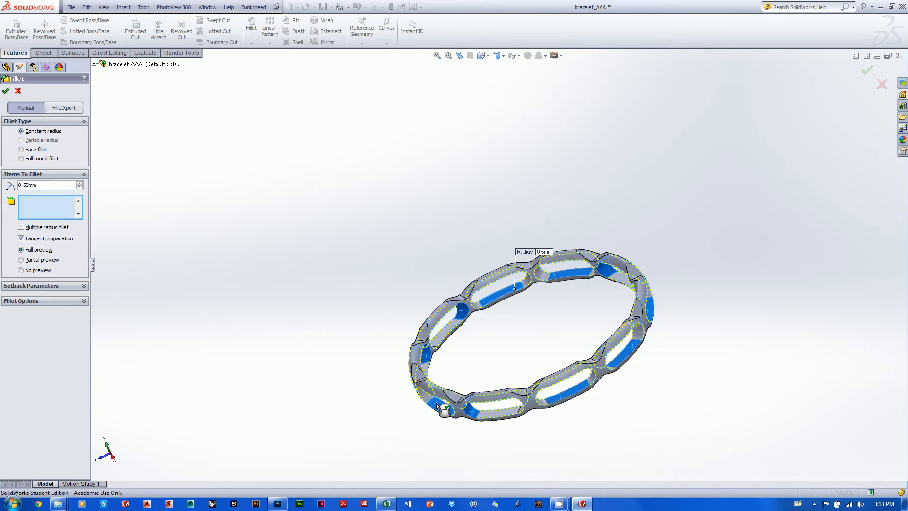
{"action": "left_click", "coordinate": [867, 71]}
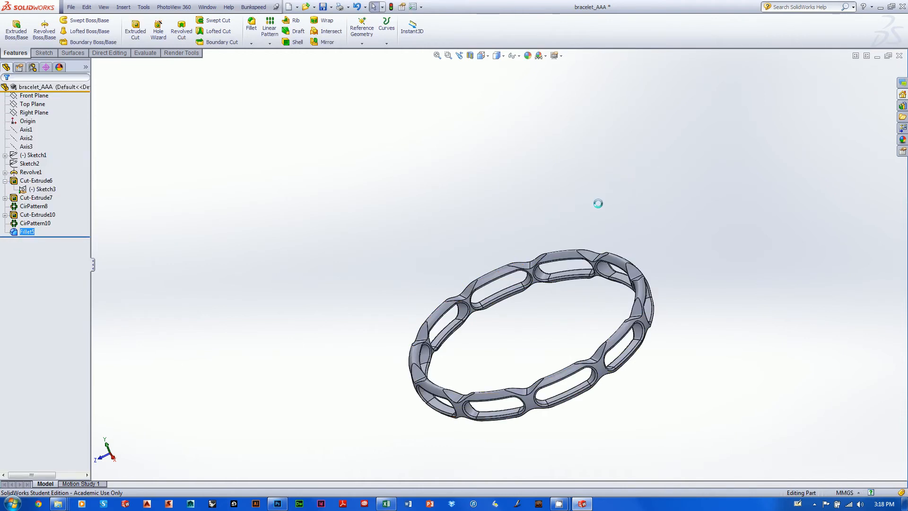
Step: Apply a 0.5 mm constant-radius fillet to one notch face on the bracelet's upper rim
{"action": "right_click_drag", "start_coordinate": [717, 250], "coordinate": [770, 194]}
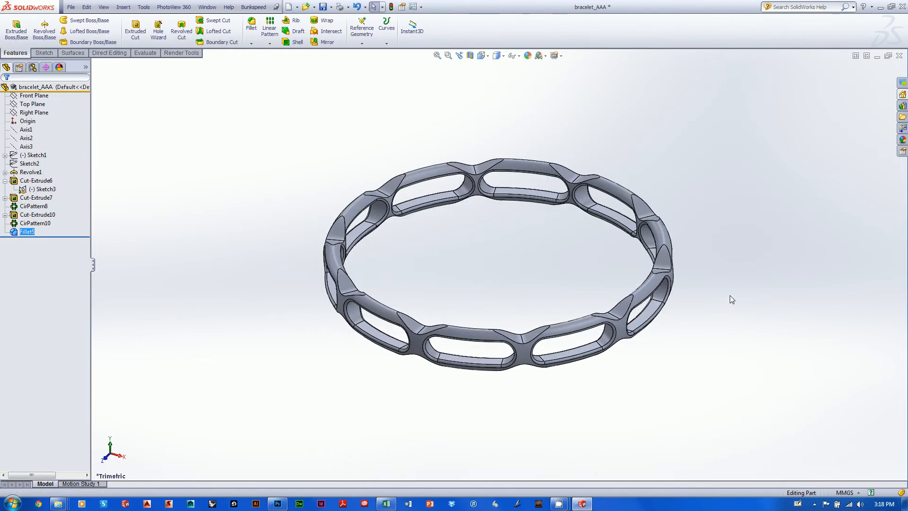
{"action": "middle_click_drag", "start_coordinate": [733, 293], "coordinate": [785, 221], "text": "shift"}
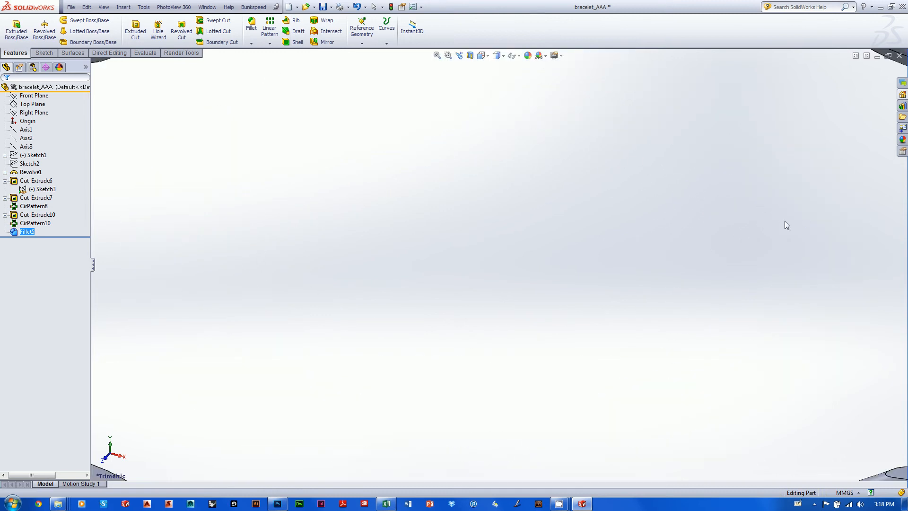
{"action": "middle_click_drag", "start_coordinate": [779, 172], "coordinate": [616, 380], "text": "ctrl"}
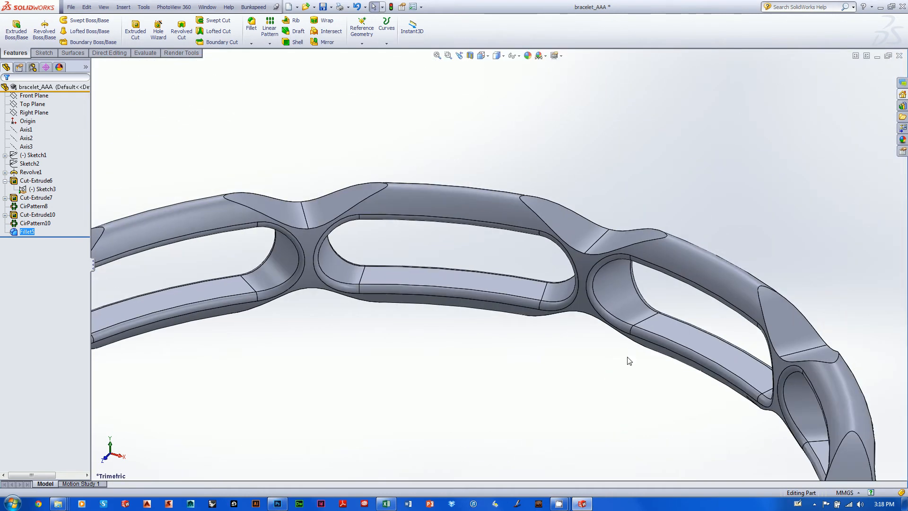
{"action": "left_click", "coordinate": [253, 33]}
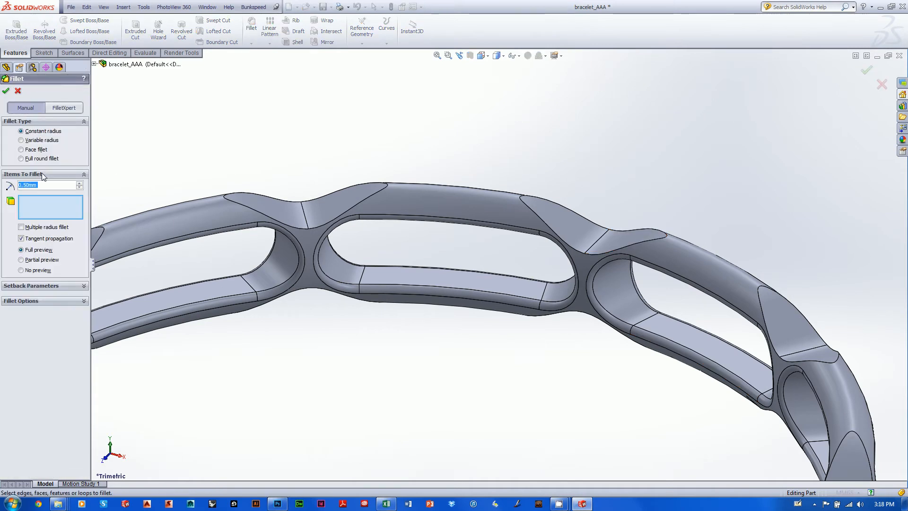
{"action": "left_click", "coordinate": [283, 208]}
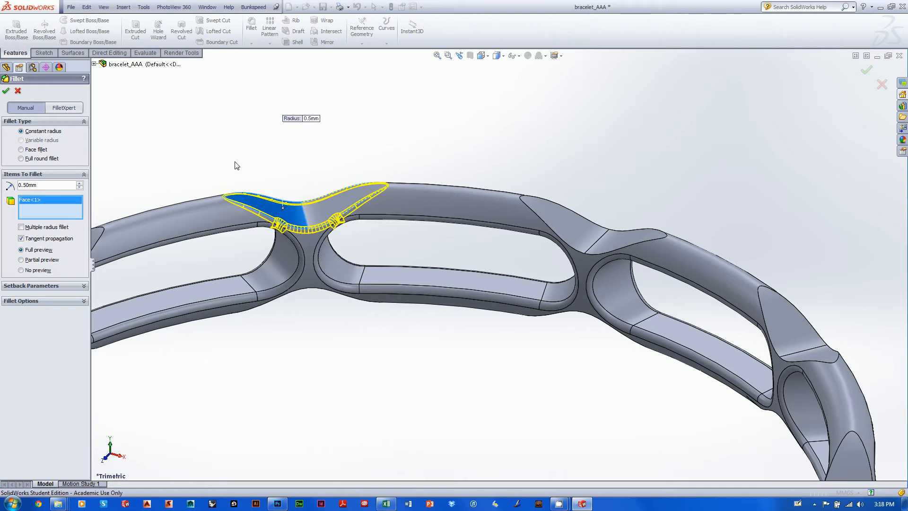
{"action": "scroll", "coordinate": [367, 156], "scroll_direction": "down", "scroll_amount": 4}
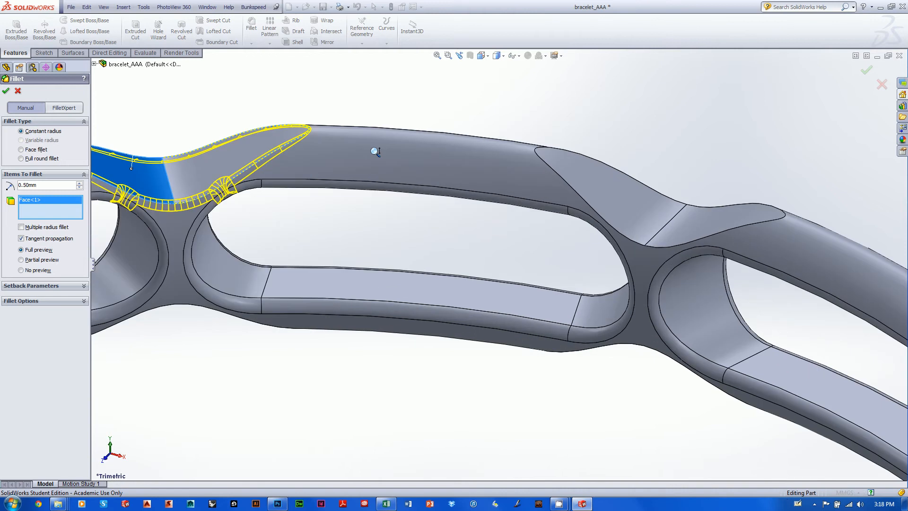
{"action": "middle_click_drag", "start_coordinate": [289, 215], "coordinate": [639, 306], "text": "ctrl"}
{"action": "scroll", "coordinate": [739, 288], "scroll_direction": "up", "scroll_amount": 1}
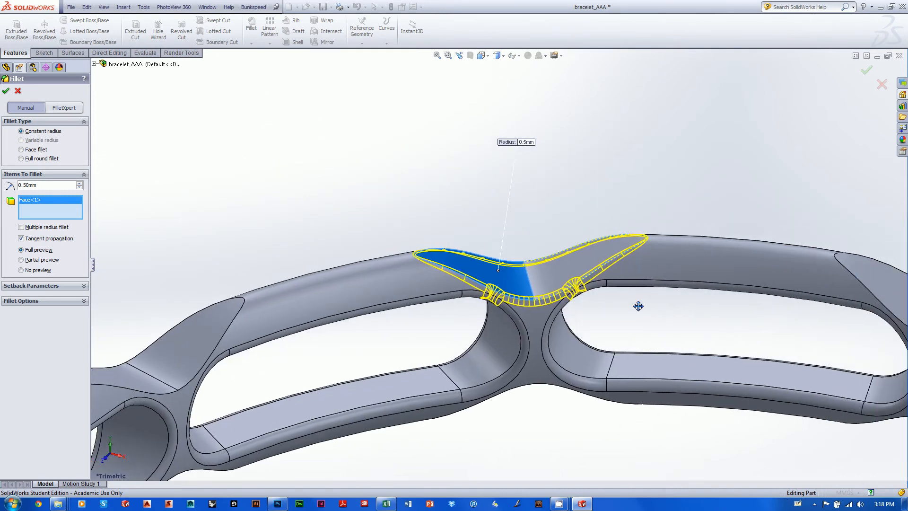
{"action": "scroll", "coordinate": [653, 314], "scroll_direction": "down", "scroll_amount": 6}
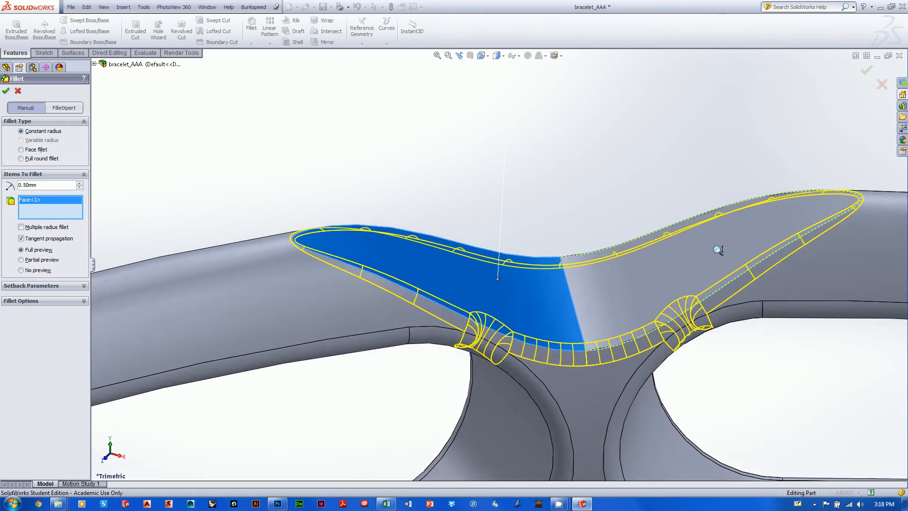
{"action": "scroll", "coordinate": [710, 259], "scroll_direction": "up", "scroll_amount": 3}
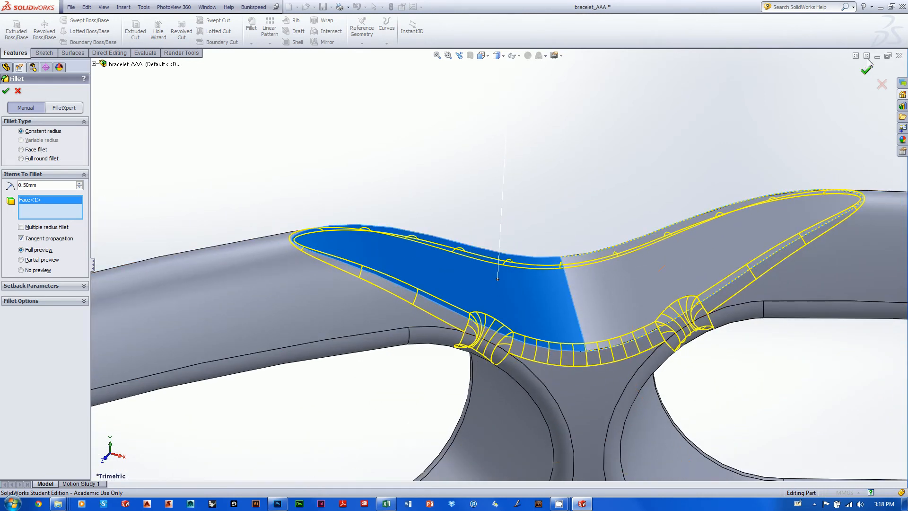
{"action": "left_click", "coordinate": [867, 70]}
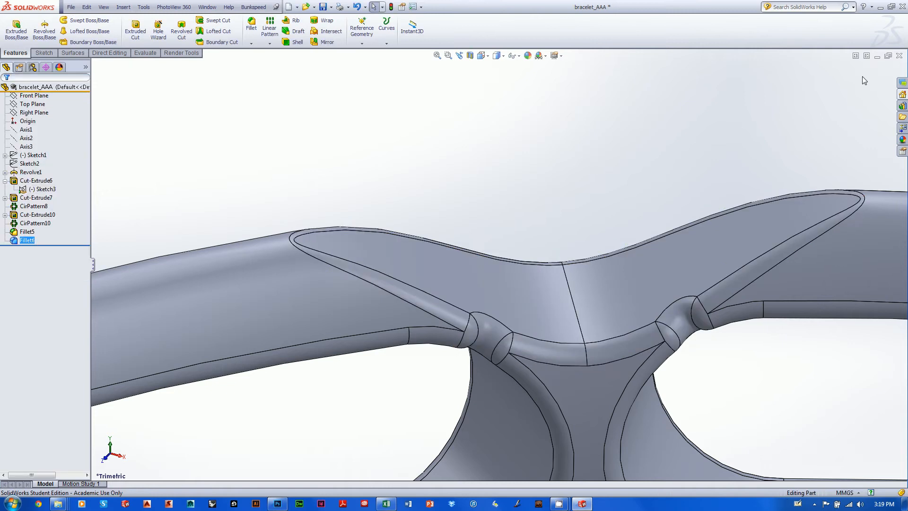
Step: Edit the rim notch fillet and reduce its radius to 0.25 mm
{"action": "middle_click_drag", "start_coordinate": [691, 137], "coordinate": [666, 168]}
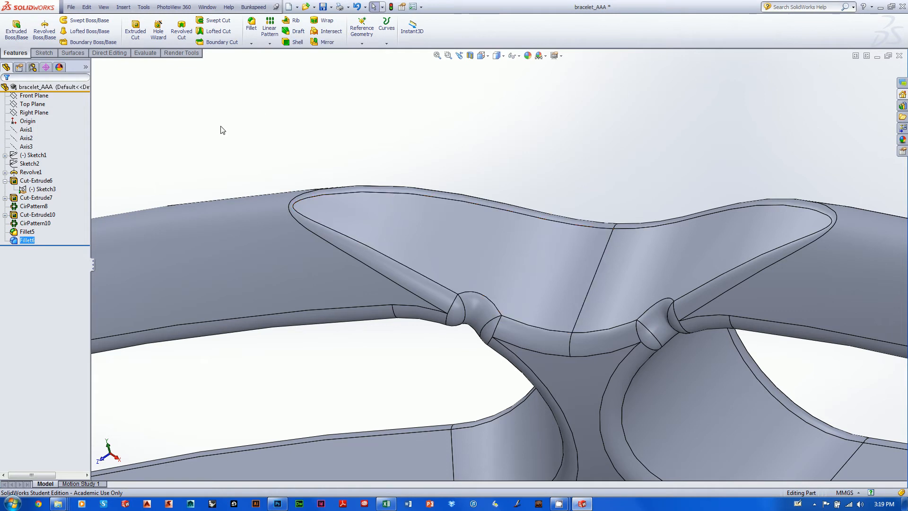
{"action": "right_click", "coordinate": [22, 241]}
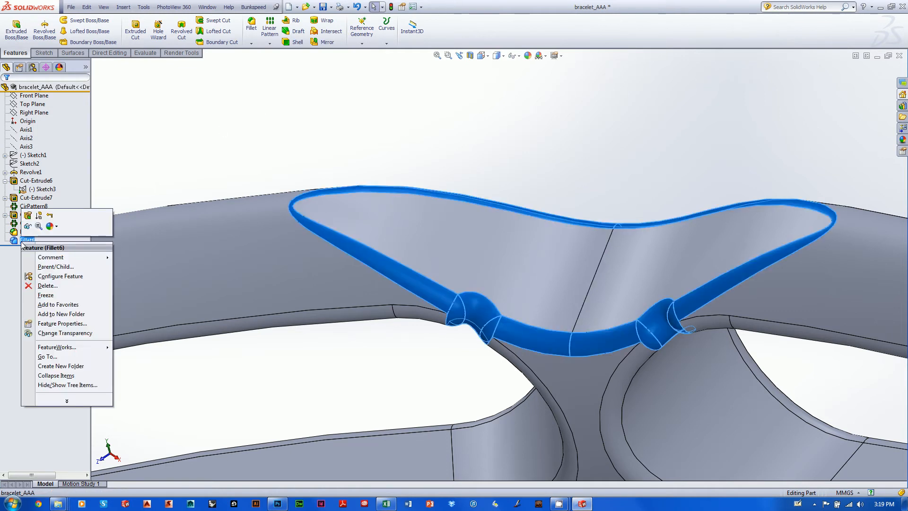
{"action": "left_click", "coordinate": [27, 216]}
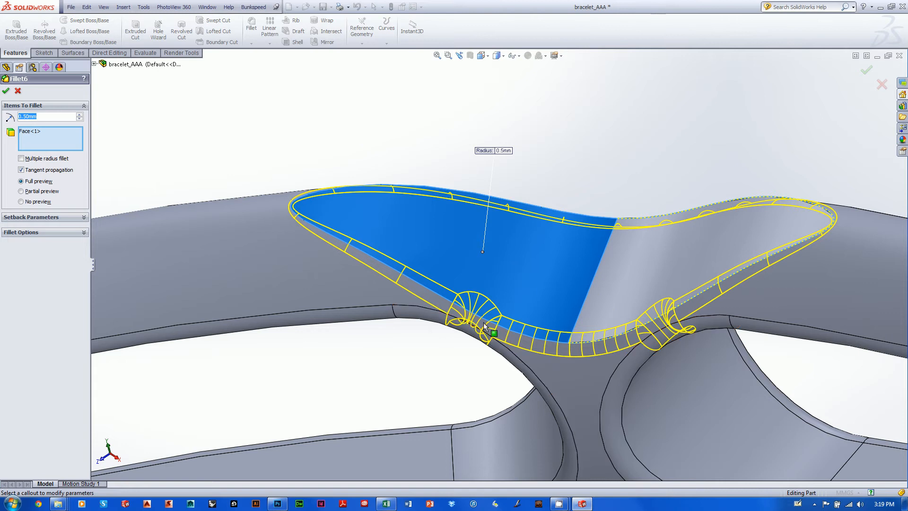
{"action": "type", "text": ".25"}
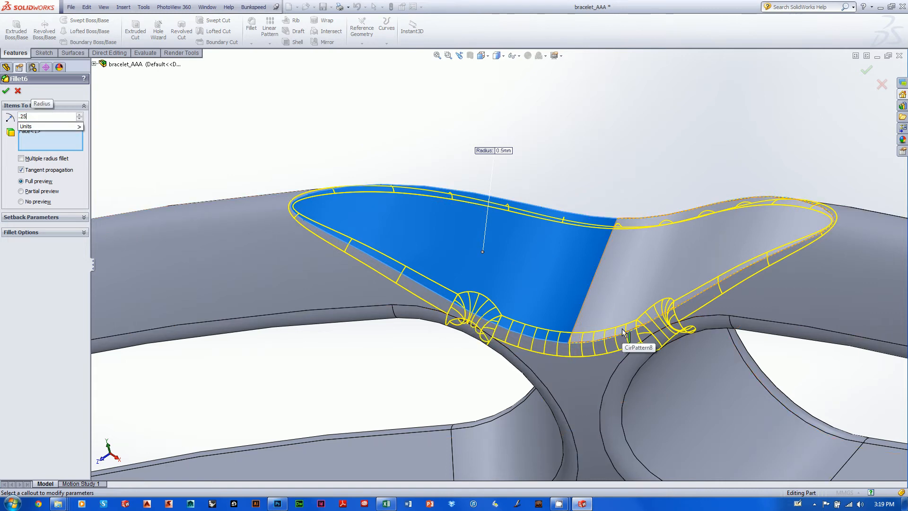
{"action": "key", "text": "Return"}
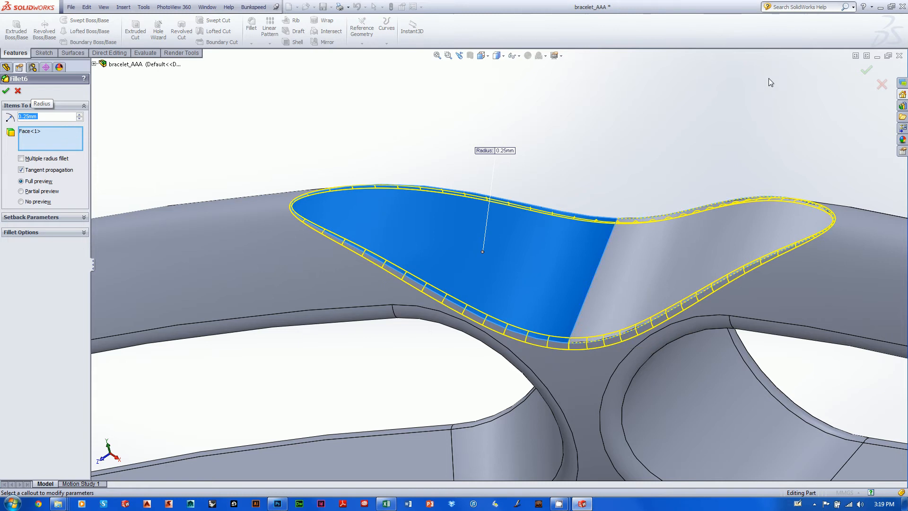
{"action": "left_click", "coordinate": [867, 71]}
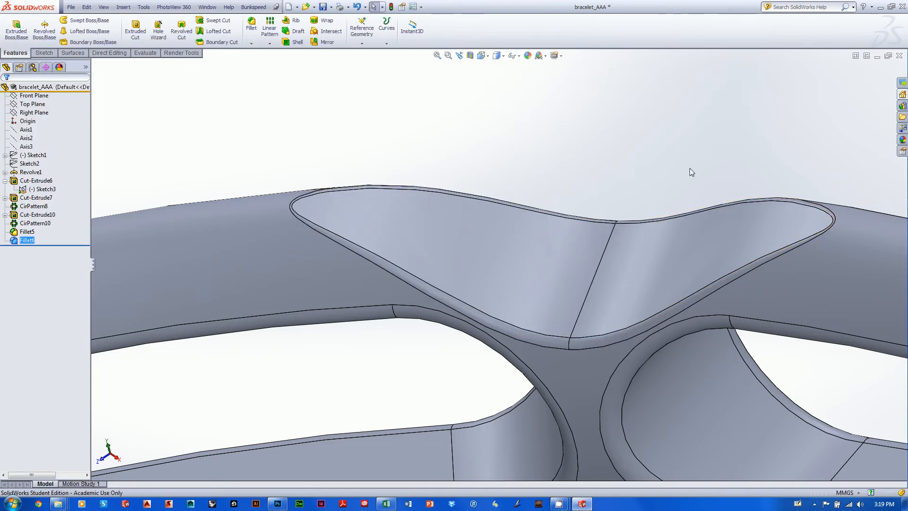
Step: Reopen the rim notch fillet for editing and add the four nearest notch faces on the same rim, two on each side
{"action": "scroll", "coordinate": [669, 184], "scroll_direction": "up", "scroll_amount": 5}
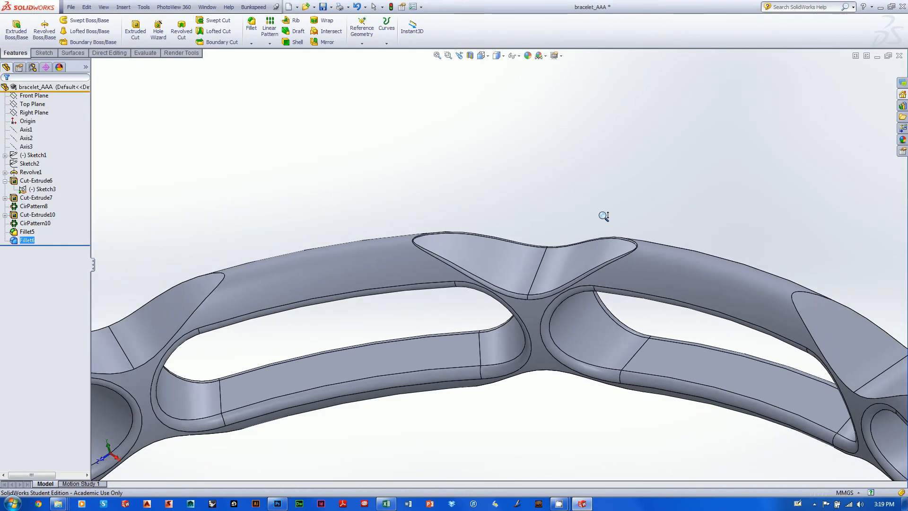
{"action": "scroll", "coordinate": [587, 225], "scroll_direction": "up", "scroll_amount": 2}
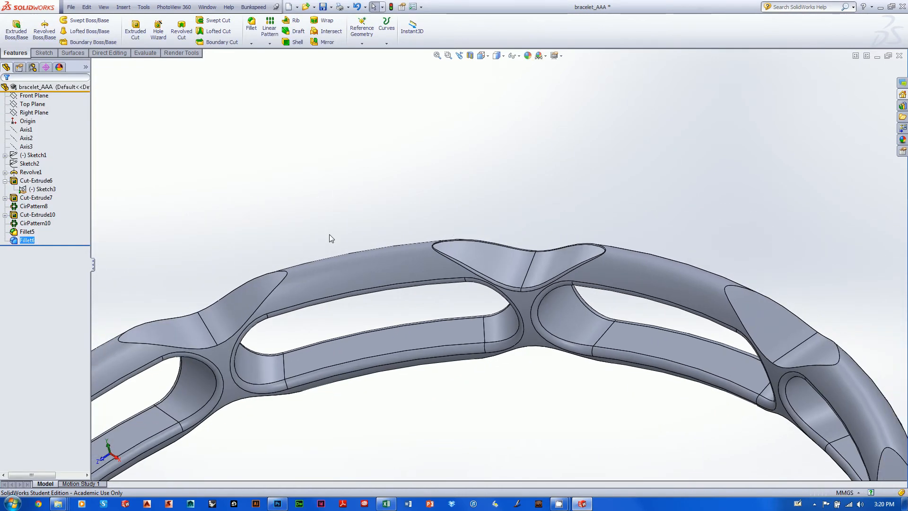
{"action": "right_click", "coordinate": [24, 241]}
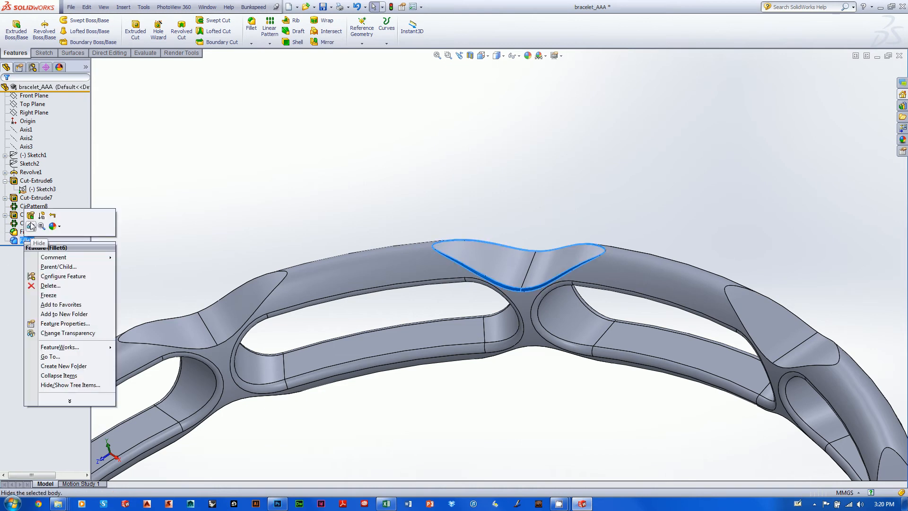
{"action": "left_click", "coordinate": [30, 215]}
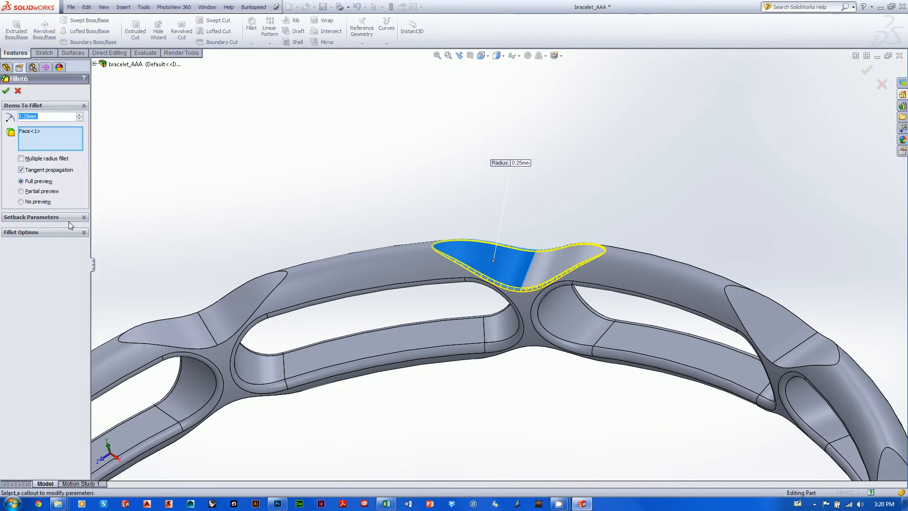
{"action": "left_click", "coordinate": [235, 303]}
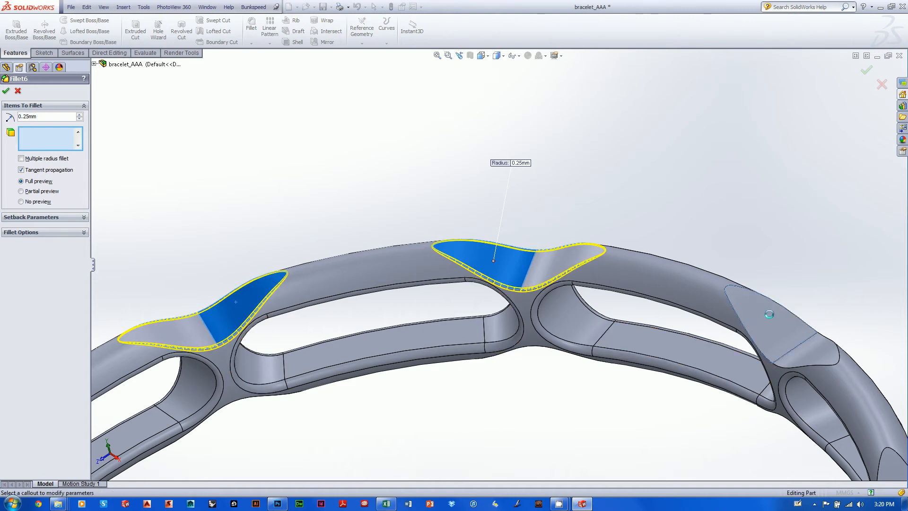
{"action": "scroll", "coordinate": [533, 393], "scroll_direction": "up", "scroll_amount": 2}
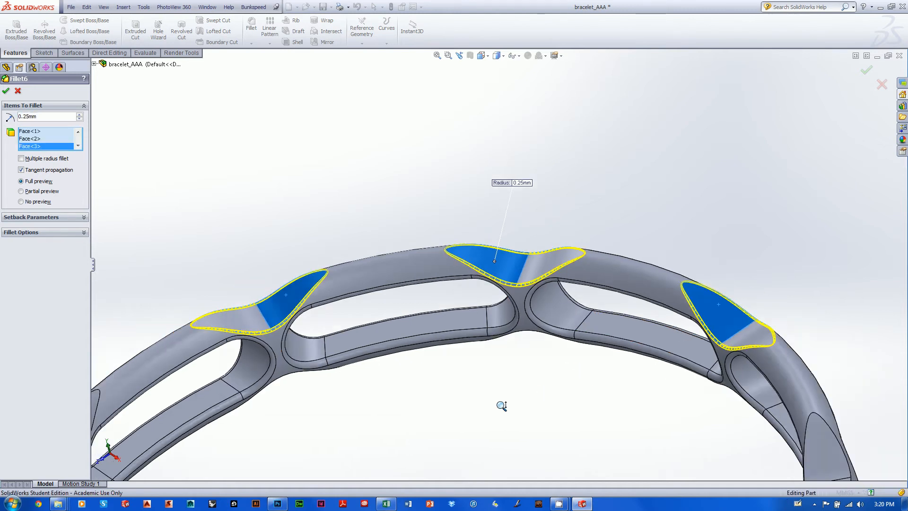
{"action": "scroll", "coordinate": [477, 415], "scroll_direction": "up", "scroll_amount": 1}
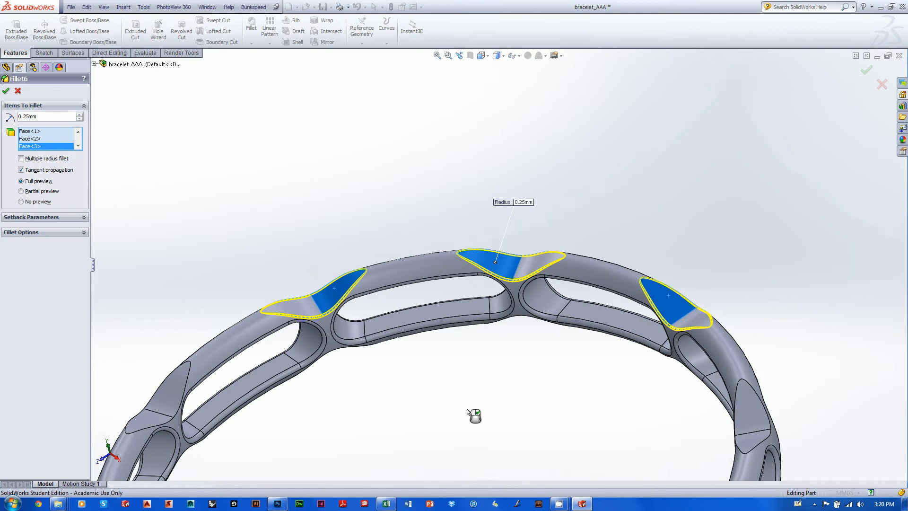
{"action": "left_click", "coordinate": [156, 387]}
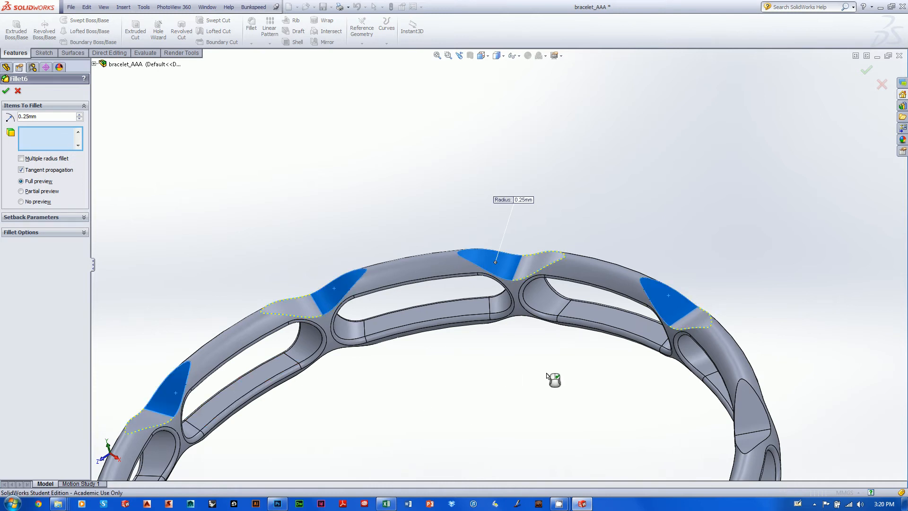
{"action": "left_click", "coordinate": [756, 393]}
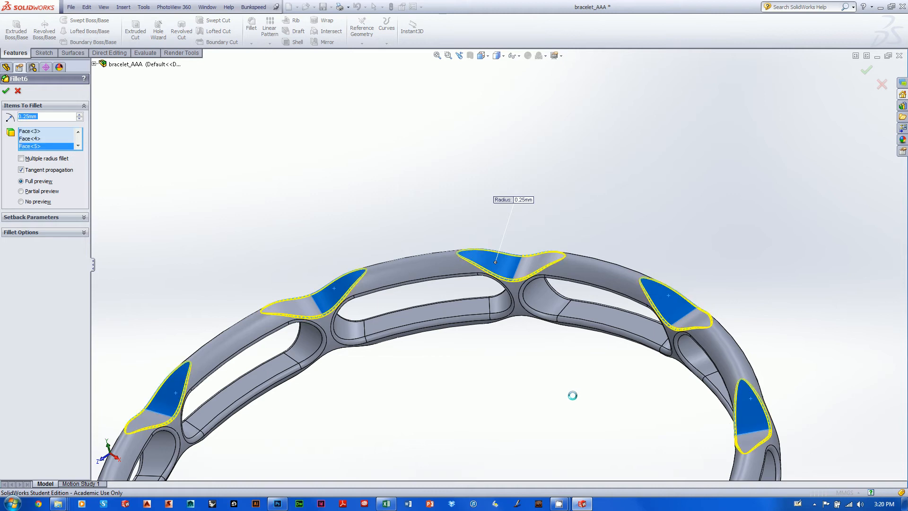
Step: Add the remaining five notch faces on the same rim to the 0.25 mm fillet selection
{"action": "scroll", "coordinate": [544, 421], "scroll_direction": "up", "scroll_amount": 5}
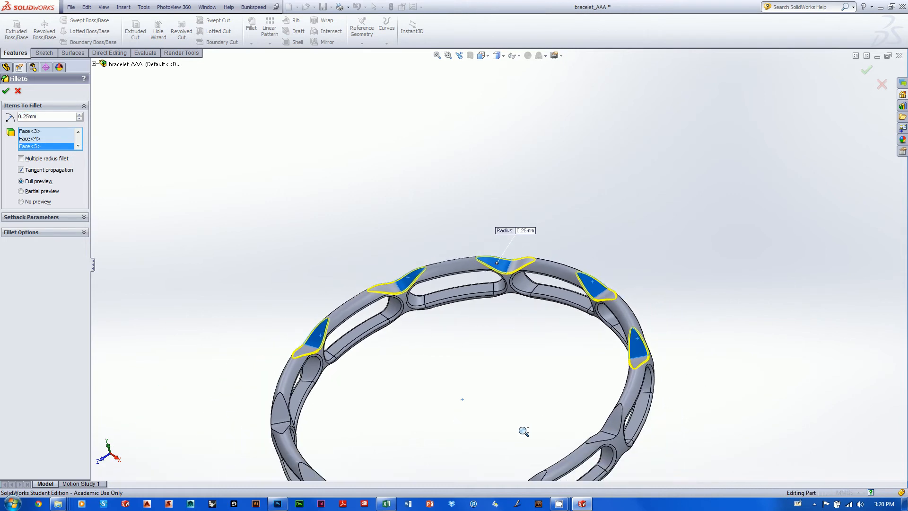
{"action": "left_click", "coordinate": [614, 421]}
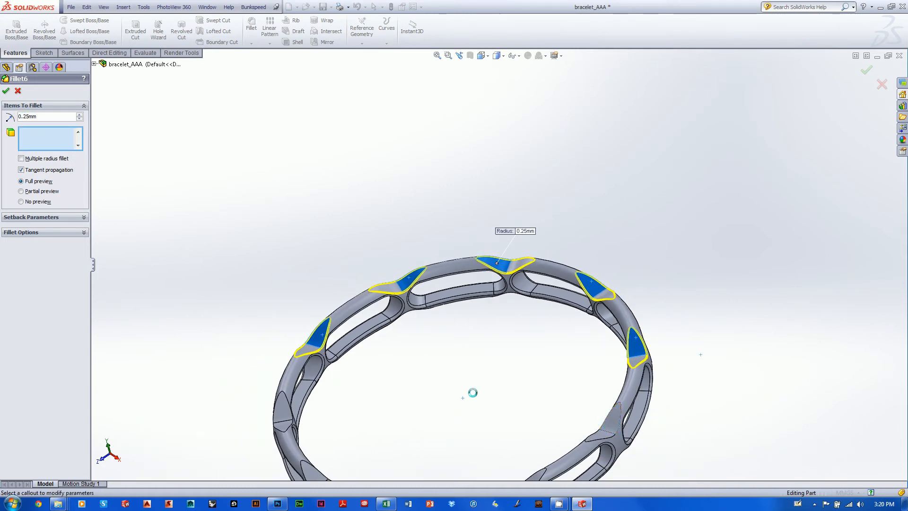
{"action": "left_click", "coordinate": [282, 409]}
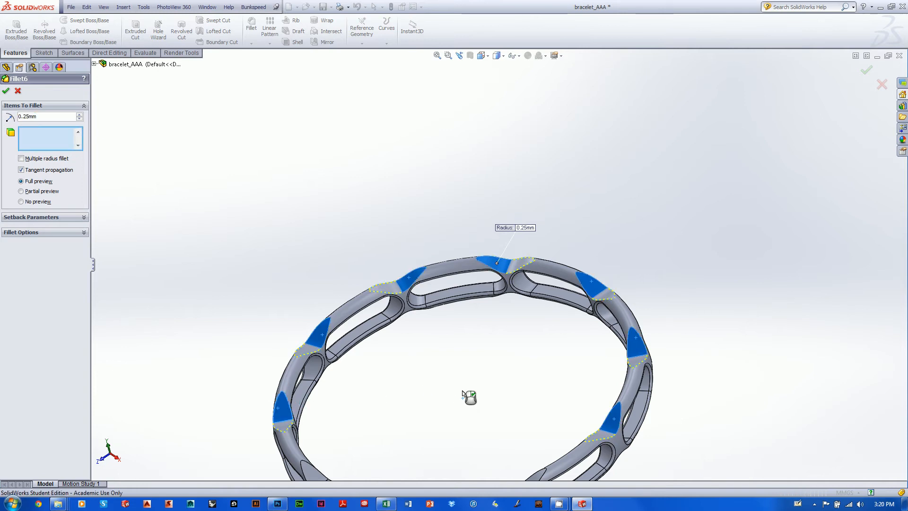
{"action": "scroll", "coordinate": [462, 400], "scroll_direction": "up", "scroll_amount": 3}
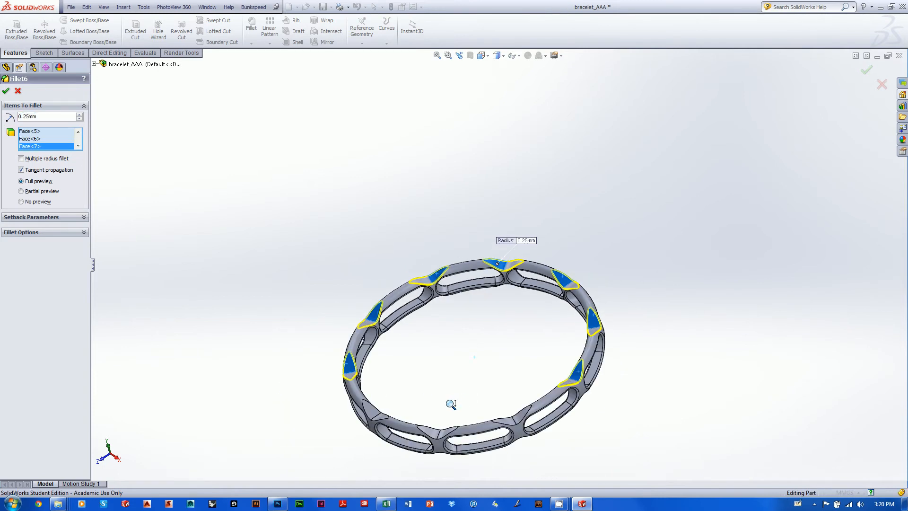
{"action": "left_click", "coordinate": [372, 411]}
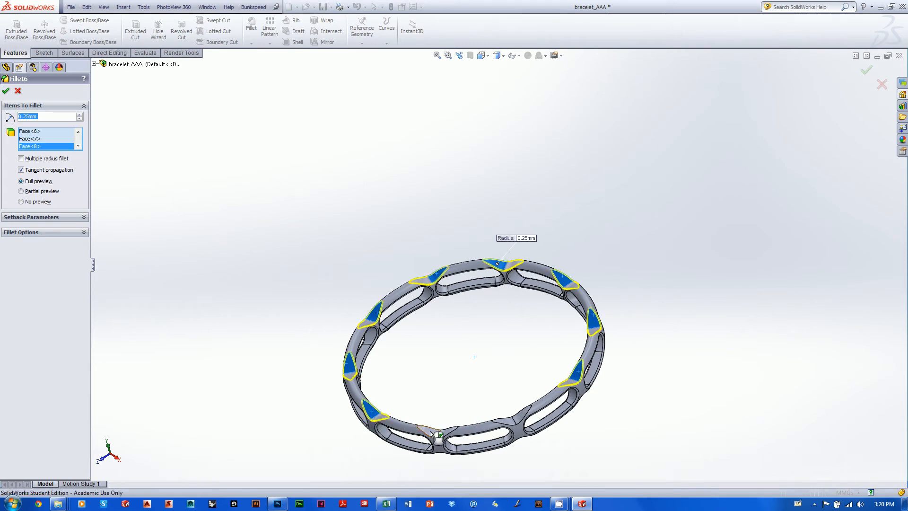
{"action": "left_click", "coordinate": [432, 432]}
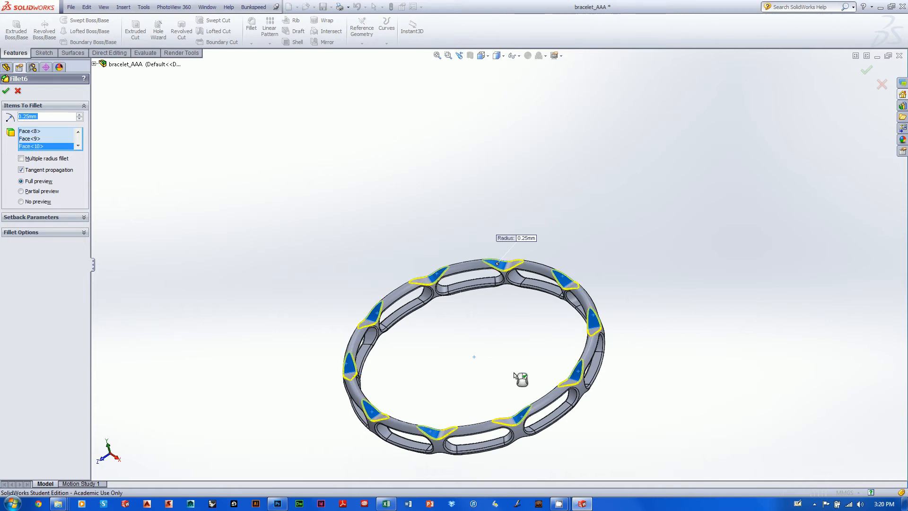
Step: Add five consecutive notch faces on the bracelet's opposite rim to the 0.25 mm fillet selection
{"action": "middle_click_drag", "start_coordinate": [643, 375], "coordinate": [589, 229]}
{"action": "left_click", "coordinate": [538, 264]}
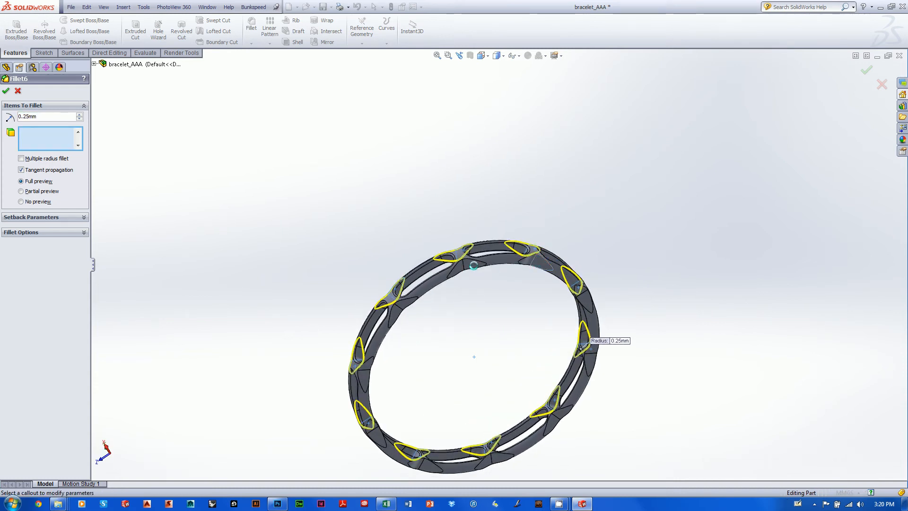
{"action": "left_click", "coordinate": [473, 266]}
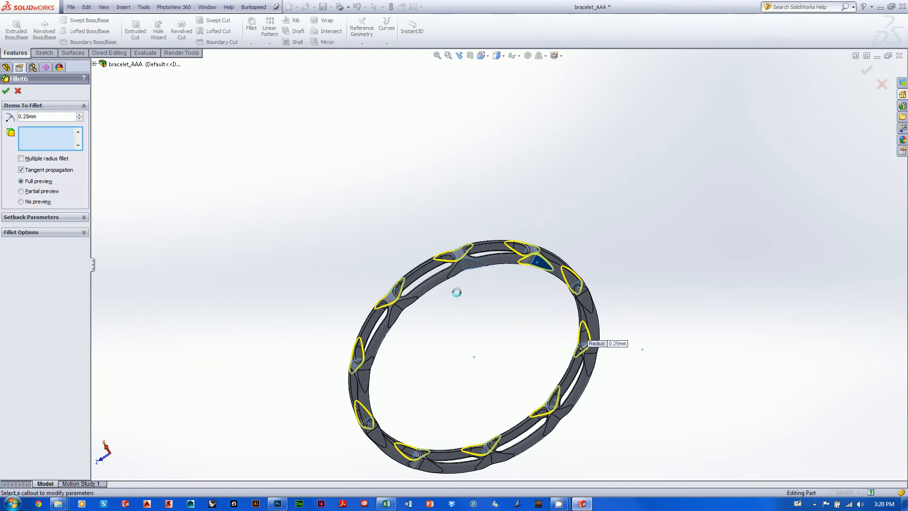
{"action": "left_click", "coordinate": [407, 302]}
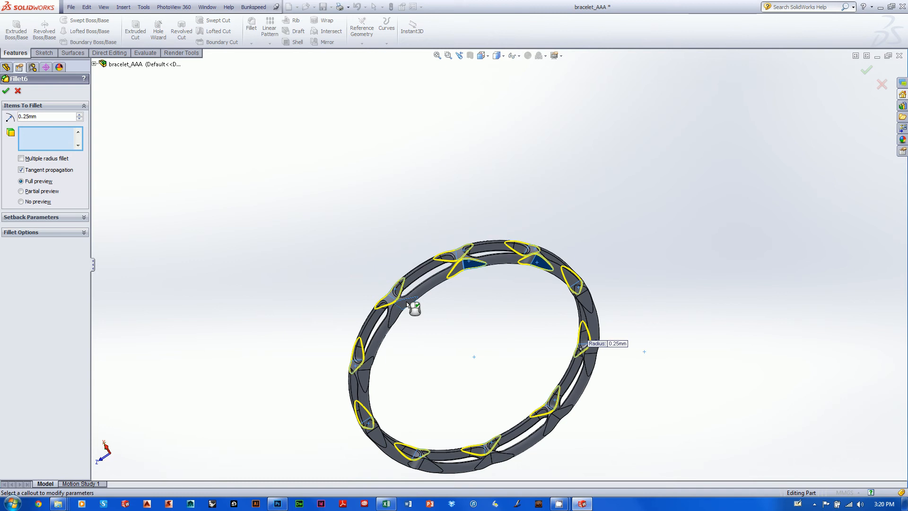
{"action": "left_click", "coordinate": [366, 381]}
{"action": "left_click", "coordinate": [378, 441]}
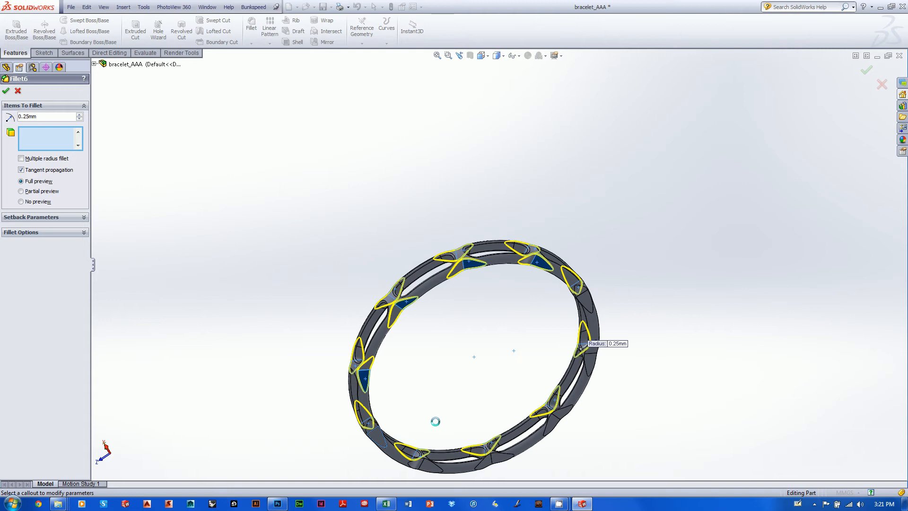
Step: Add the remaining five notch faces on the opposite rim and apply the 0.25 mm fillet to both rims
{"action": "left_click", "coordinate": [433, 472]}
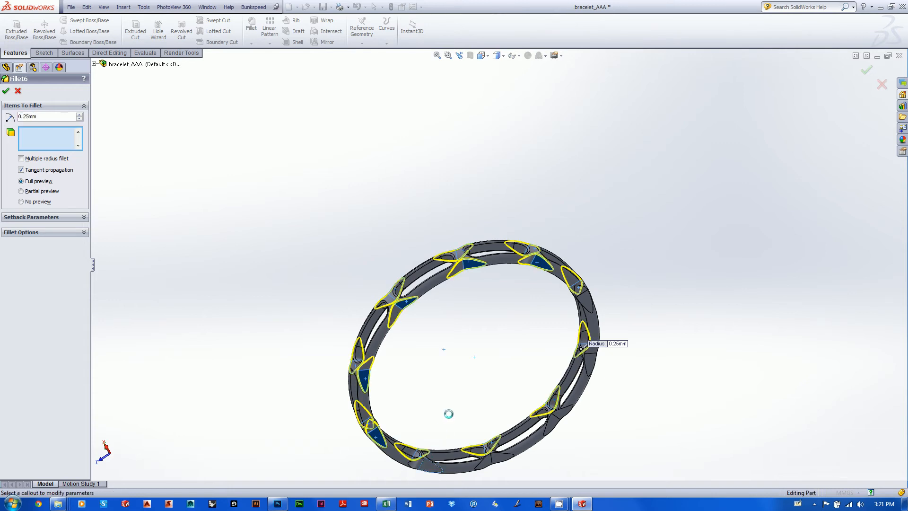
{"action": "left_click", "coordinate": [504, 465]}
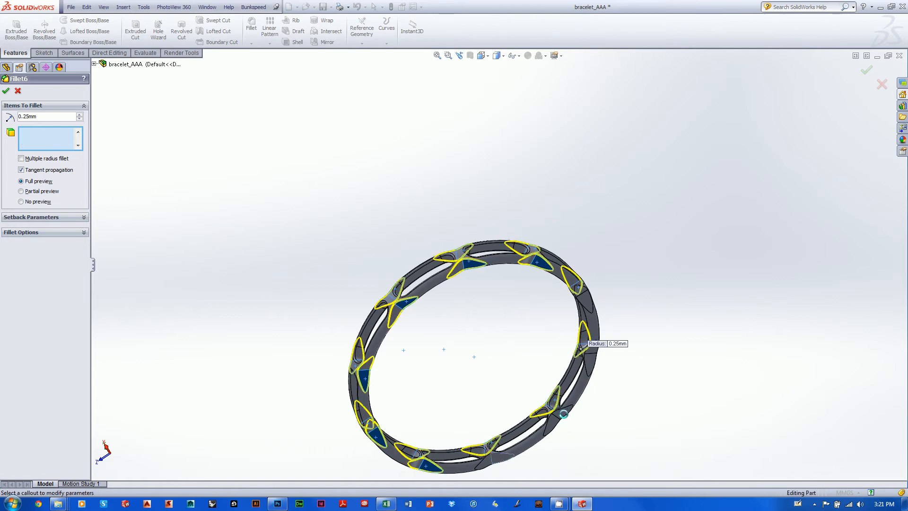
{"action": "left_click", "coordinate": [565, 416]}
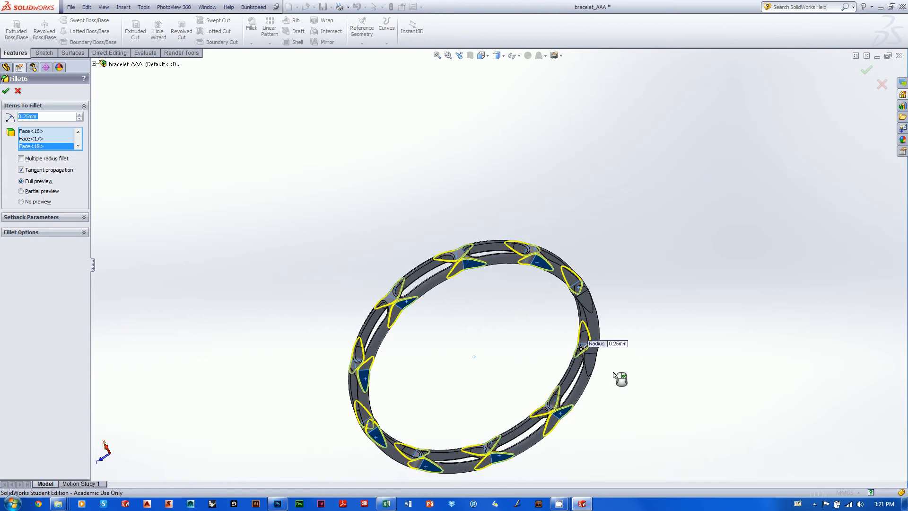
{"action": "left_click", "coordinate": [589, 365]}
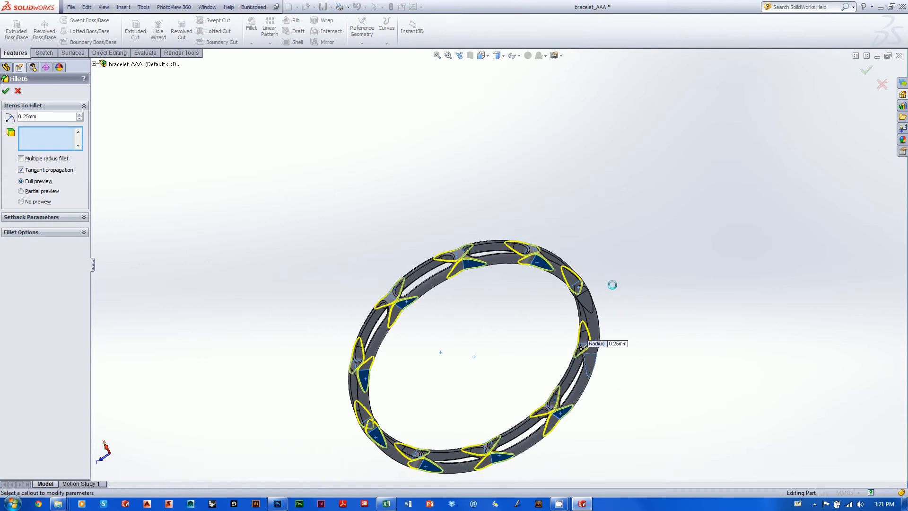
{"action": "left_click", "coordinate": [586, 306]}
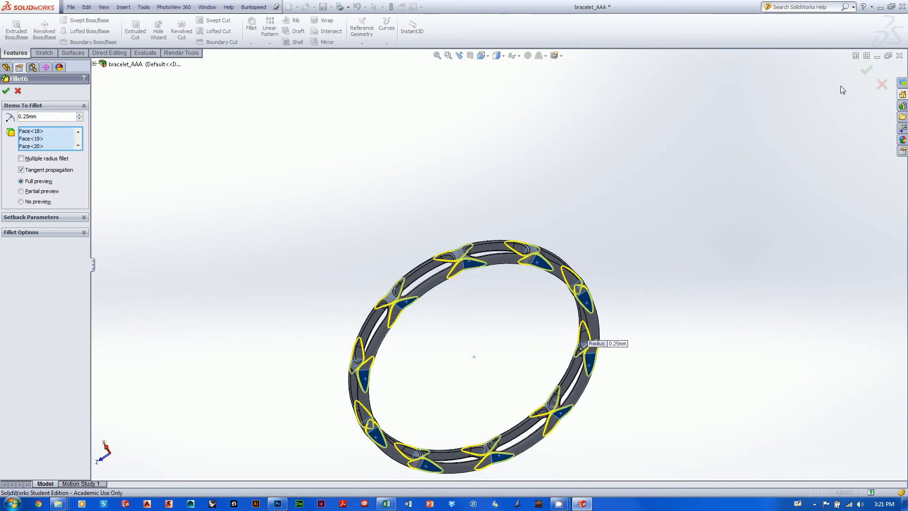
{"action": "left_click", "coordinate": [866, 72]}
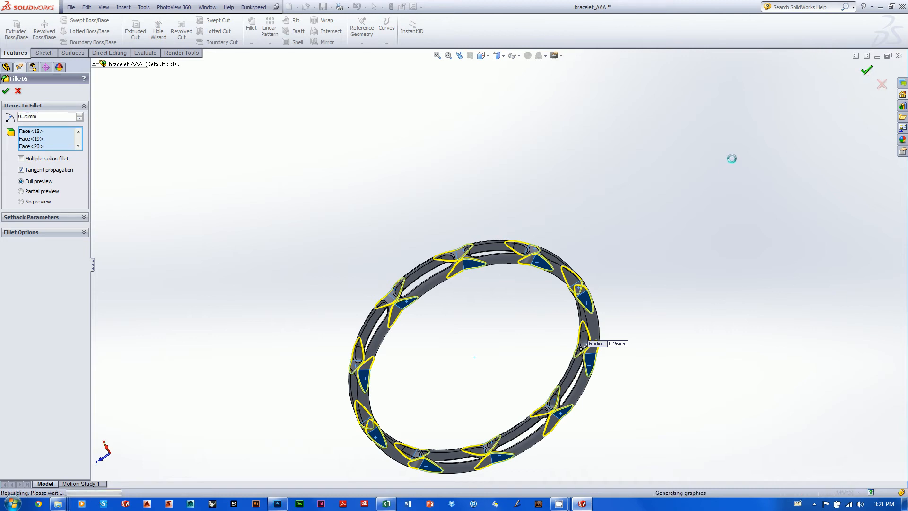
{"action": "right_click_drag", "start_coordinate": [644, 292], "coordinate": [702, 222]}
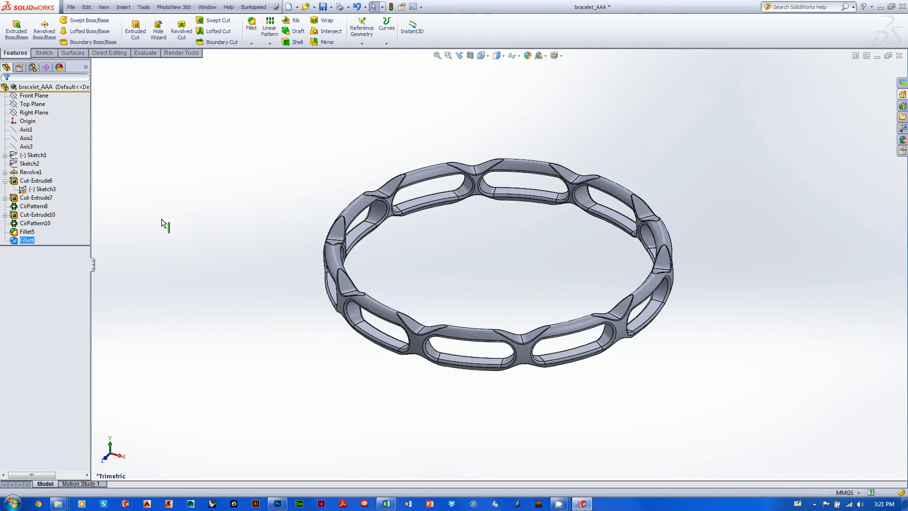
Step: Show Sketch1's reference picture to compare it with the finished bracelet, and hide the sketch again
{"action": "left_click", "coordinate": [16, 156]}
{"action": "right_click", "coordinate": [20, 158]}
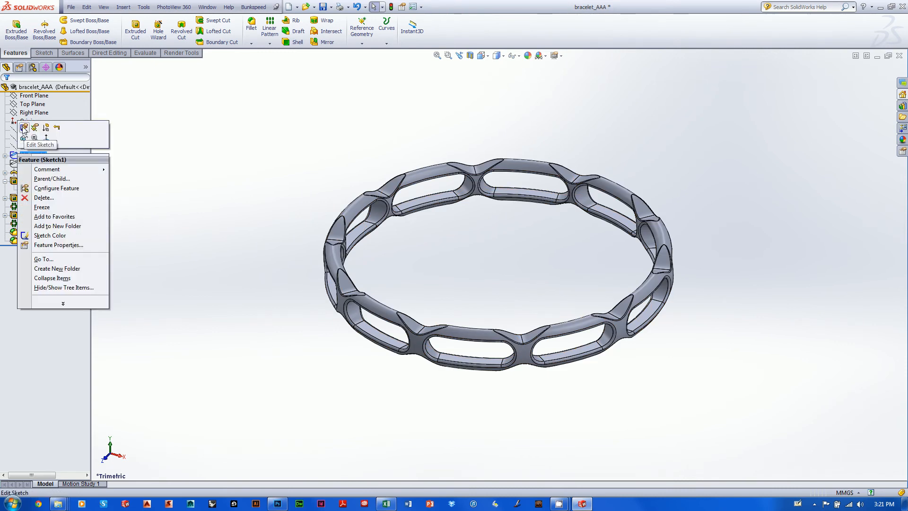
{"action": "left_click", "coordinate": [23, 138]}
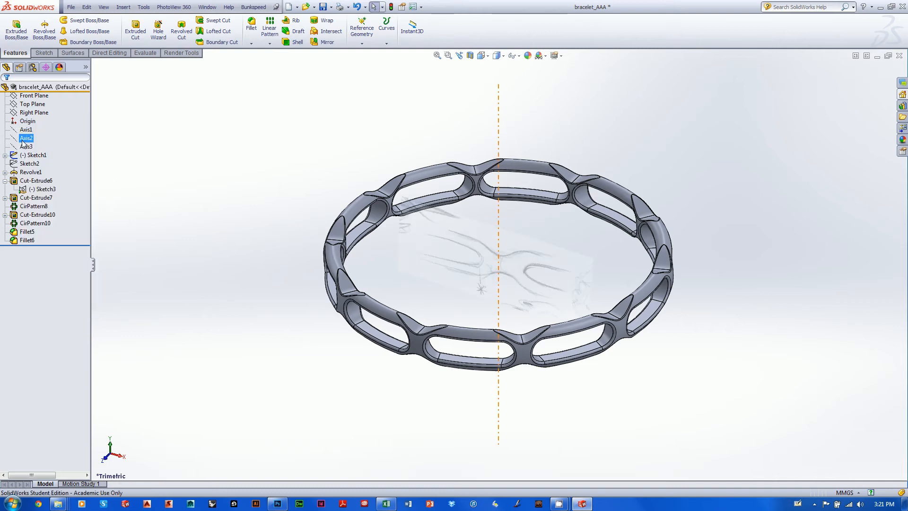
{"action": "mouse_move", "coordinate": [786, 178]}
{"action": "middle_mouse_down"}
{"action": "mouse_move", "coordinate": [813, 155]}
{"action": "mouse_move", "coordinate": [789, 182]}
{"action": "mouse_move", "coordinate": [754, 152]}
{"action": "mouse_move", "coordinate": [795, 189]}
{"action": "mouse_move", "coordinate": [780, 184]}
{"action": "mouse_move", "coordinate": [802, 162]}
{"action": "mouse_move", "coordinate": [776, 176]}
{"action": "middle_mouse_up"}
{"action": "middle_click_drag", "start_coordinate": [741, 214], "coordinate": [762, 209], "text": "shift"}
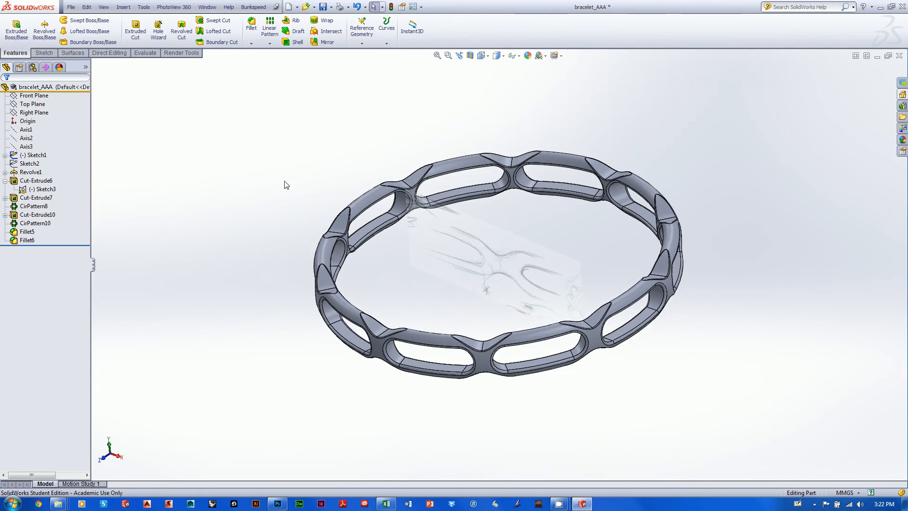
{"action": "middle_click_drag", "start_coordinate": [286, 185], "coordinate": [275, 178]}
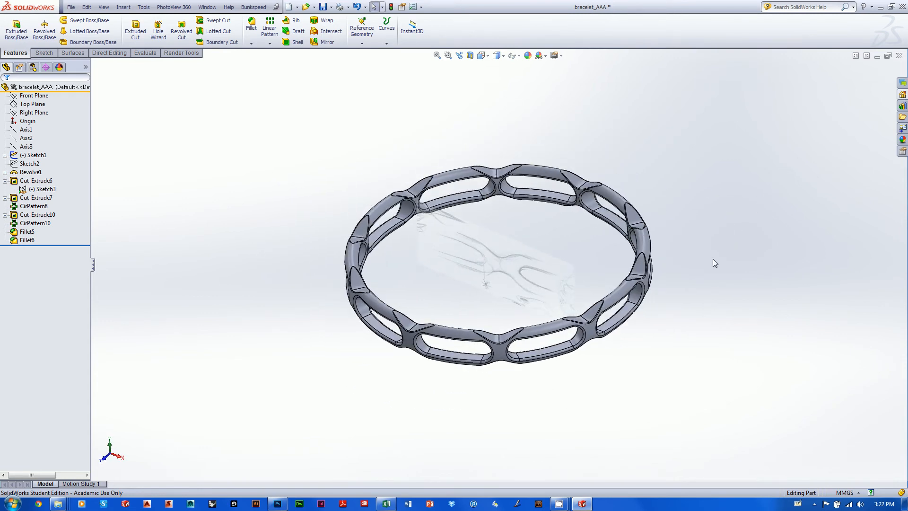
{"action": "middle_click_drag", "start_coordinate": [713, 260], "coordinate": [738, 243], "text": "shift"}
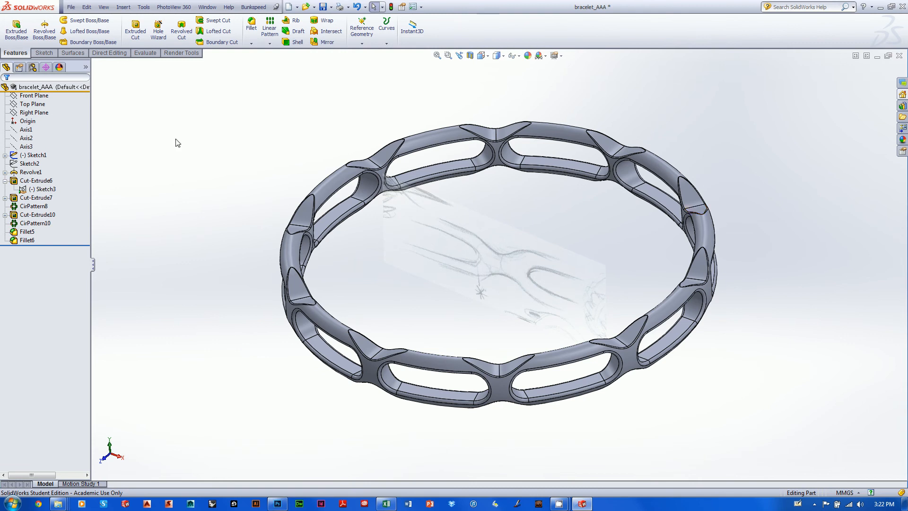
{"action": "right_click", "coordinate": [27, 155]}
{"action": "left_click", "coordinate": [32, 140]}
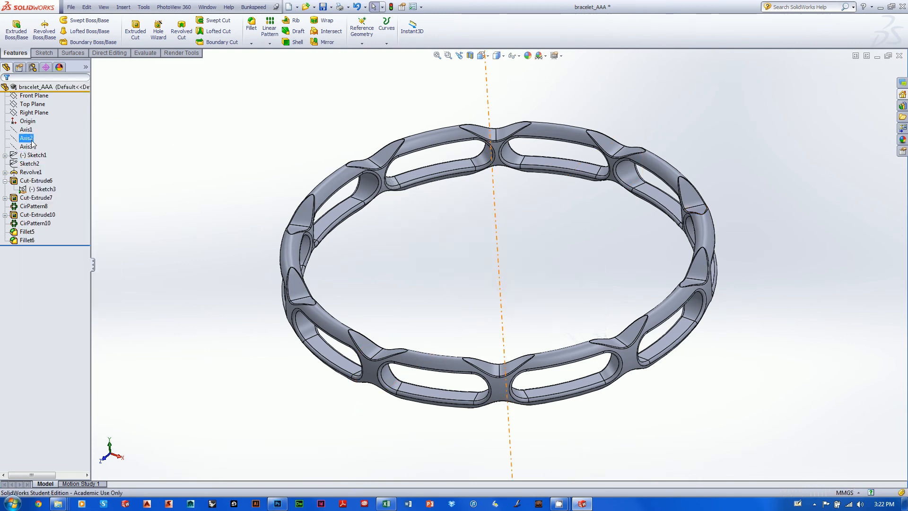
{"action": "left_click", "coordinate": [207, 157]}
{"action": "scroll", "coordinate": [762, 198], "scroll_direction": "up", "scroll_amount": 5}
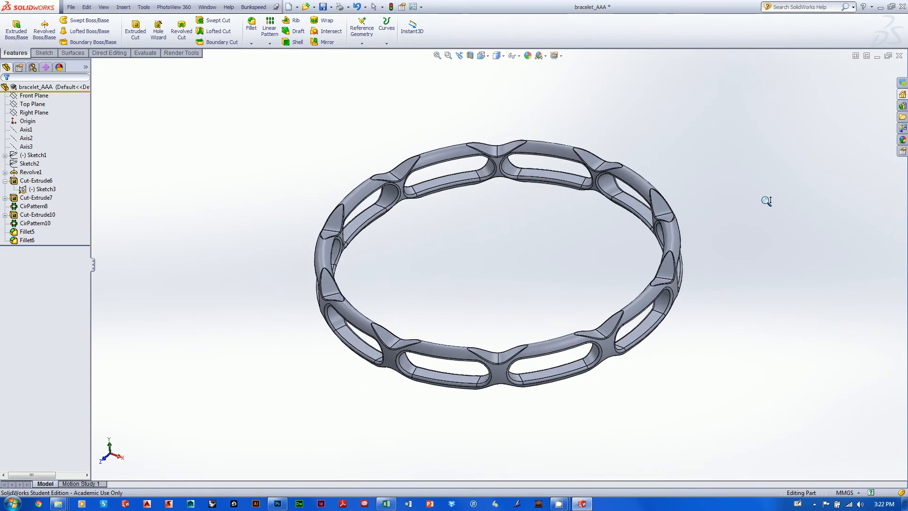
{"action": "scroll", "coordinate": [766, 201], "scroll_direction": "down", "scroll_amount": 5}
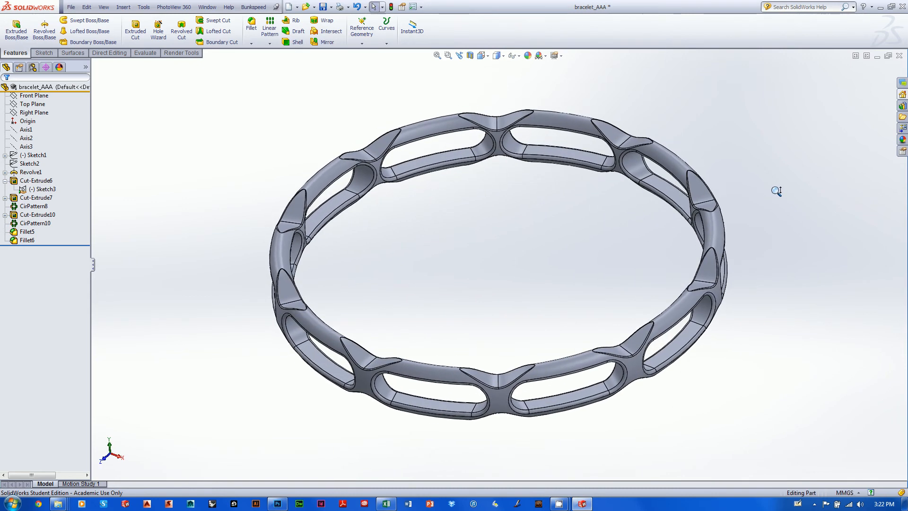
Step: Check the bracelet in the shaded display without edges, and restore Shaded With Edges
{"action": "left_click", "coordinate": [504, 56]}
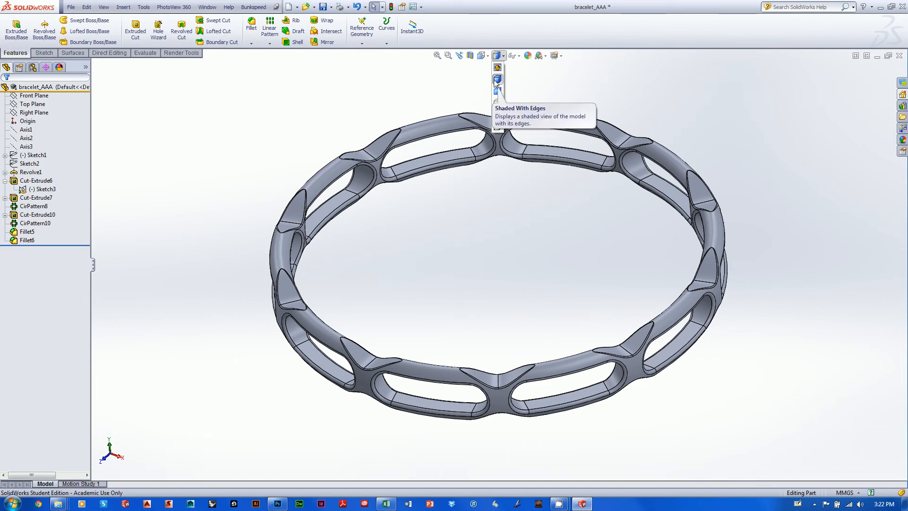
{"action": "left_click", "coordinate": [498, 90]}
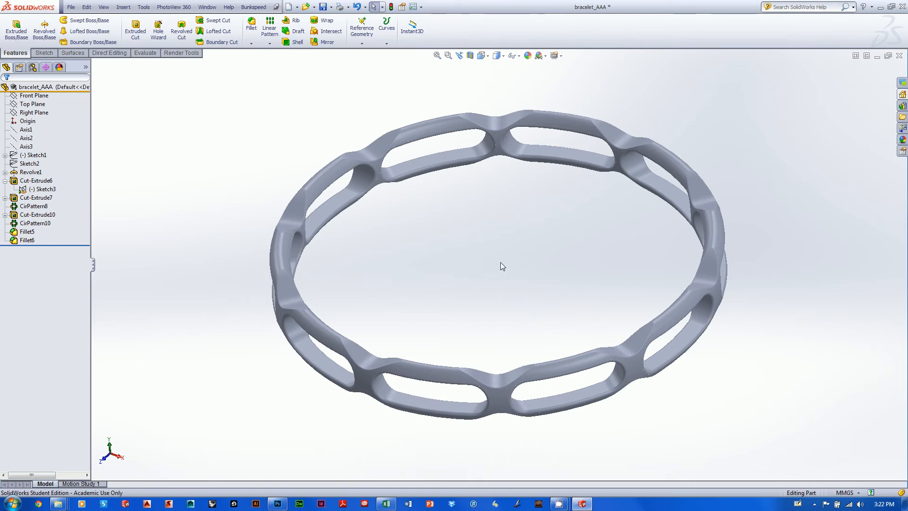
{"action": "left_click", "coordinate": [497, 55]}
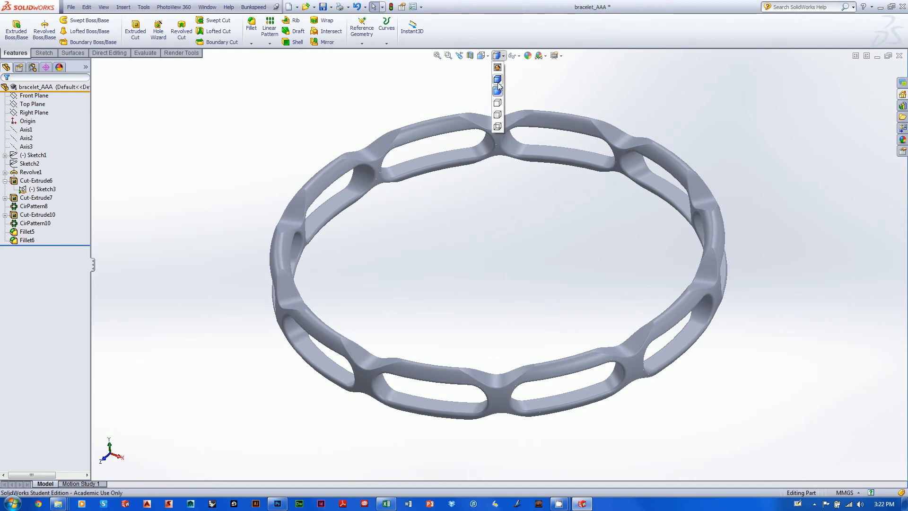
{"action": "left_click", "coordinate": [499, 80]}
Step: Turn on the PhotoView 360 Integrated Preview and examine the rendered bracelet from another angle
{"action": "left_click", "coordinate": [497, 55]}
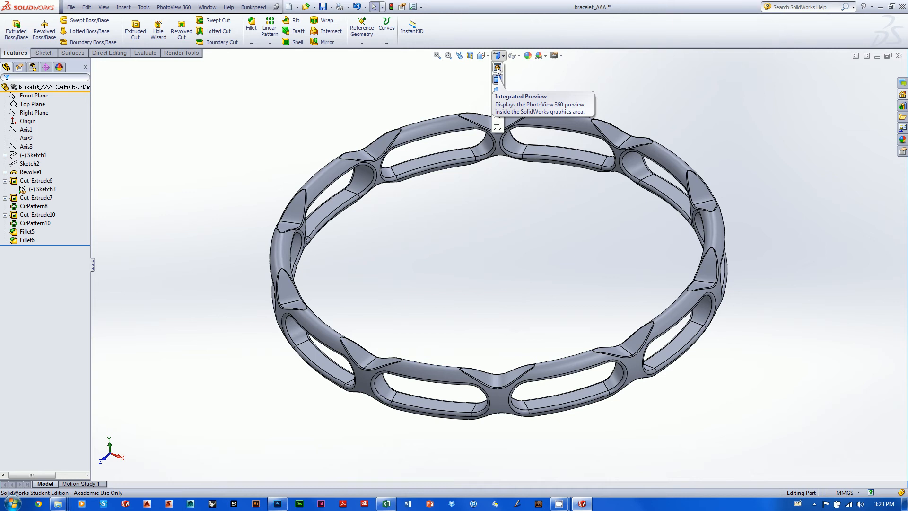
{"action": "left_click", "coordinate": [498, 69]}
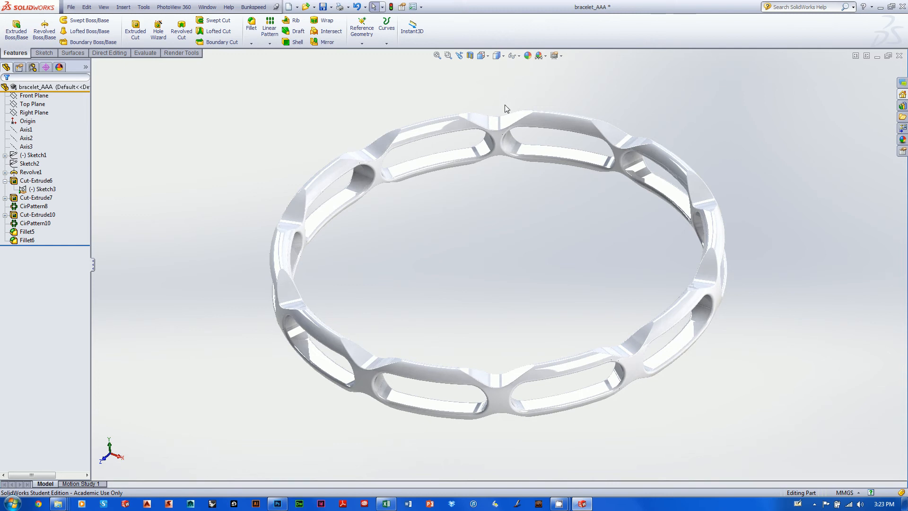
{"action": "left_click", "coordinate": [502, 134]}
{"action": "middle_click_drag", "start_coordinate": [477, 283], "coordinate": [495, 229]}
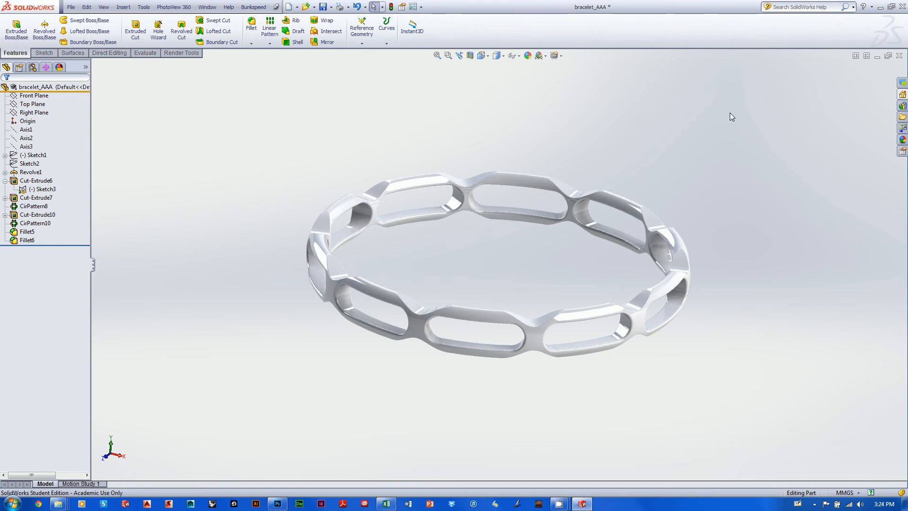
Step: Look through the available scenes without applying one, and examine the rendered bracelet fitted to the view
{"action": "left_click", "coordinate": [501, 58]}
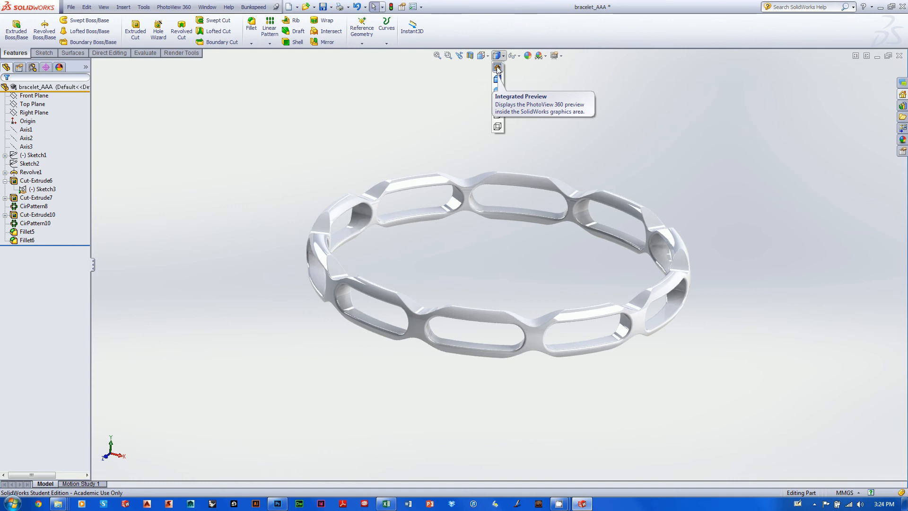
{"action": "left_click", "coordinate": [543, 55]}
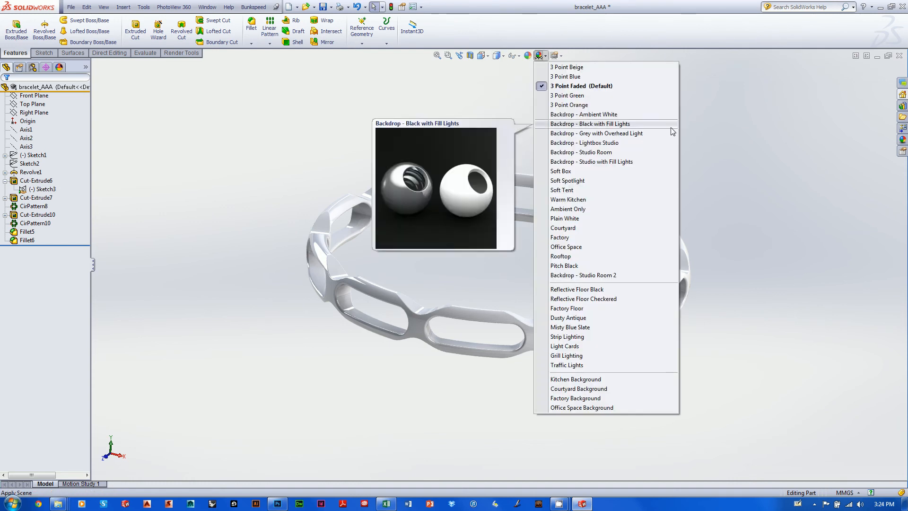
{"action": "left_click", "coordinate": [753, 209]}
{"action": "middle_click_drag", "start_coordinate": [776, 224], "coordinate": [732, 230], "text": "shift"}
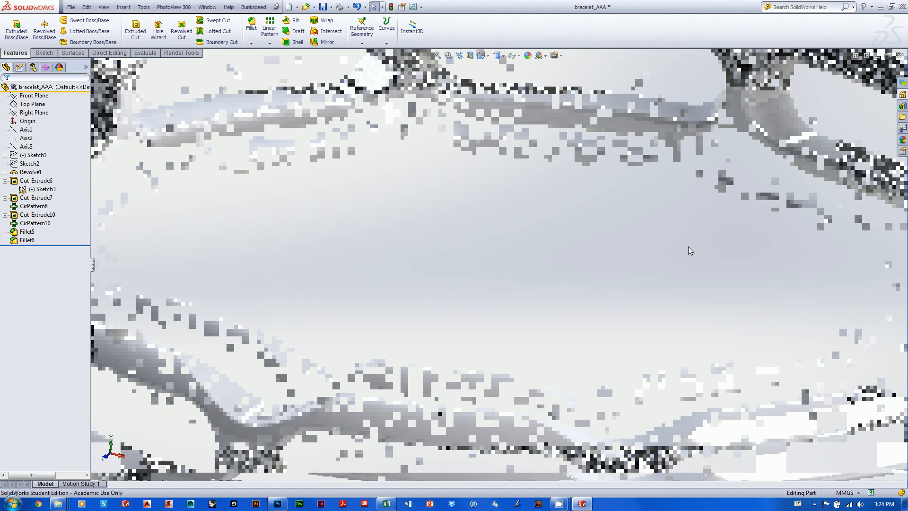
{"action": "middle_click_drag", "start_coordinate": [667, 260], "coordinate": [649, 276]}
{"action": "key", "text": "f"}
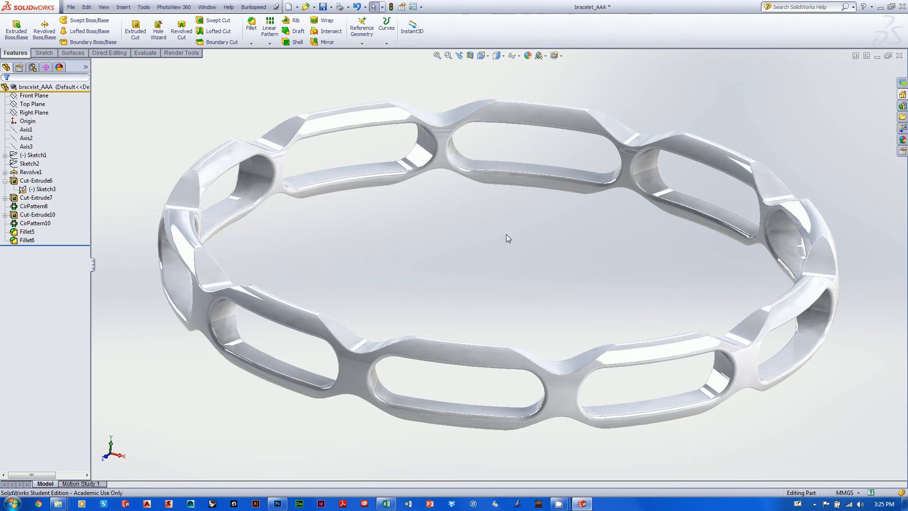
Step: Restore the Shaded With Edges display and save the bracelet part
{"action": "left_click", "coordinate": [503, 57]}
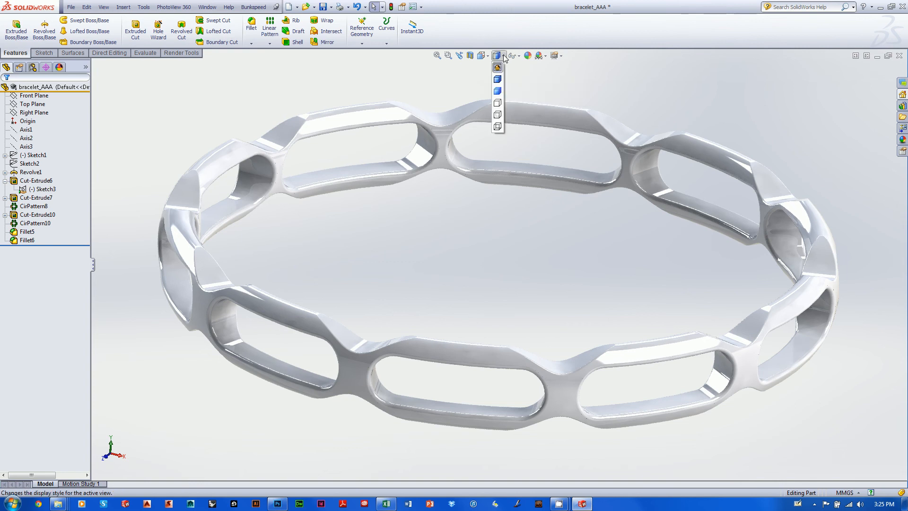
{"action": "left_click", "coordinate": [497, 80]}
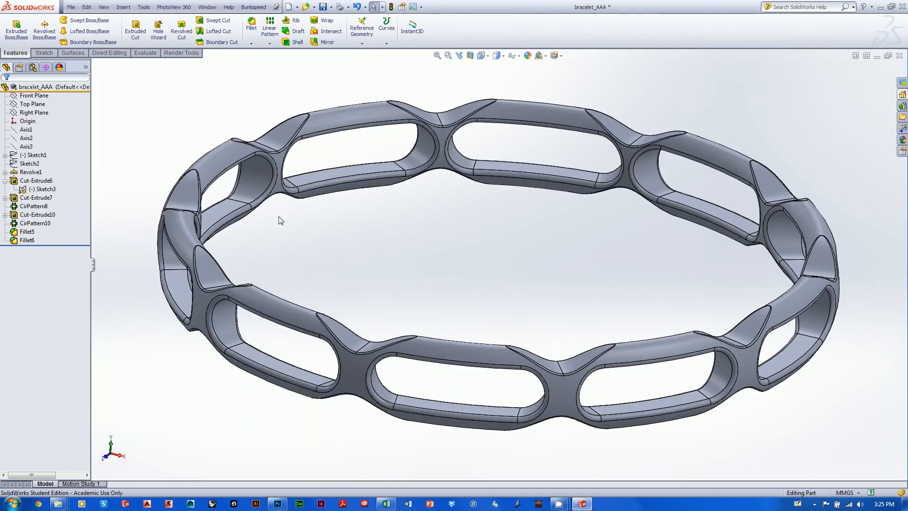
{"action": "left_click", "coordinate": [71, 7]}
{"action": "left_click", "coordinate": [86, 78]}
{"action": "left_click", "coordinate": [71, 7]}
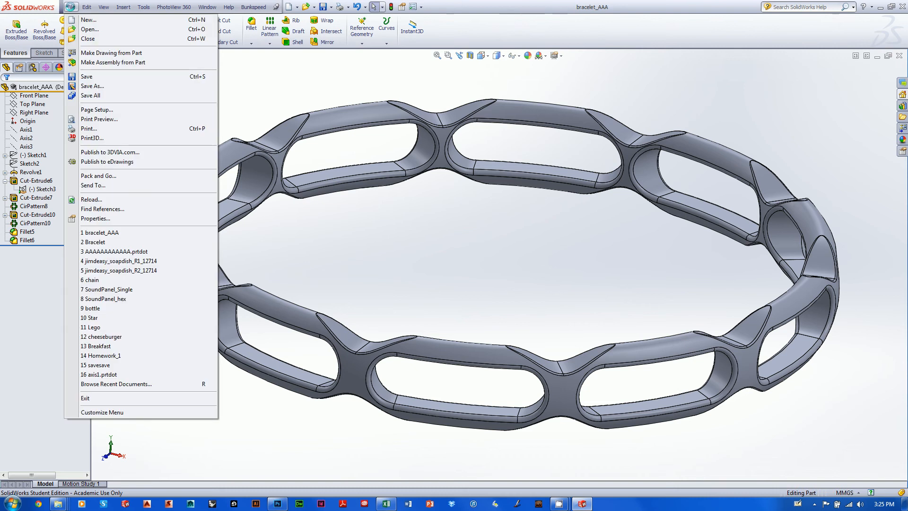
{"action": "left_click", "coordinate": [91, 86]}
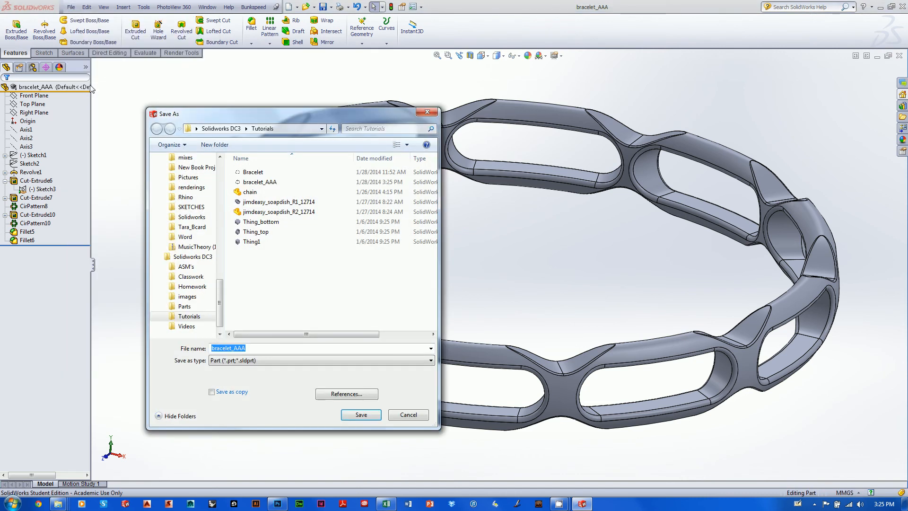
{"action": "left_click", "coordinate": [412, 416]}
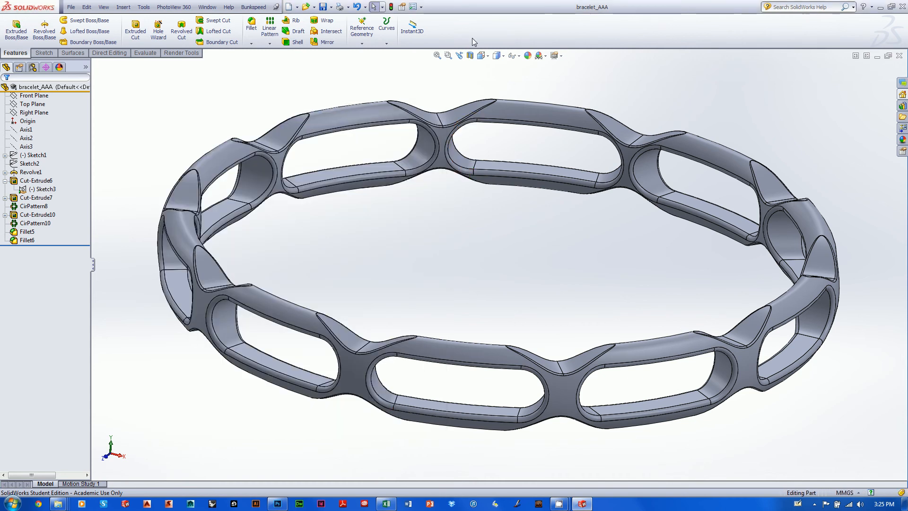
Step: Inspect the bracelet in a section view along the Front Plane, and leave the section view without keeping it
{"action": "left_click", "coordinate": [469, 56]}
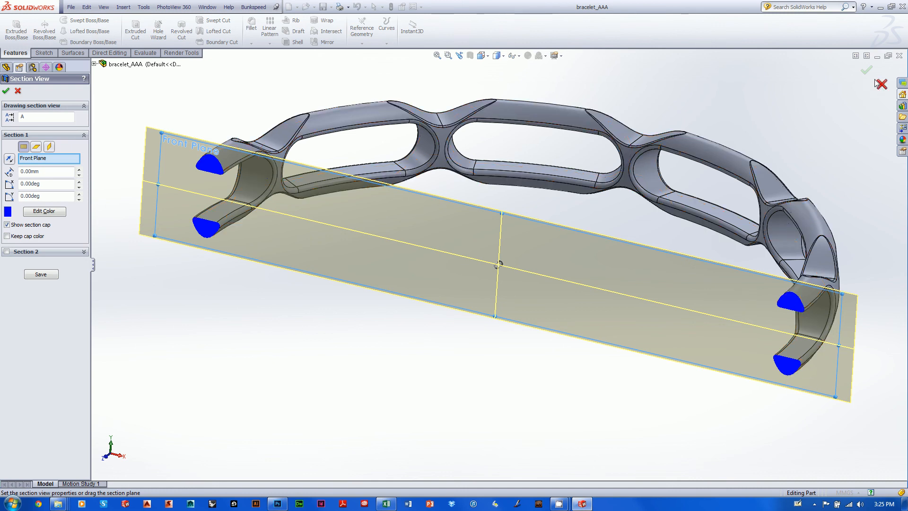
{"action": "key", "text": "Escape"}
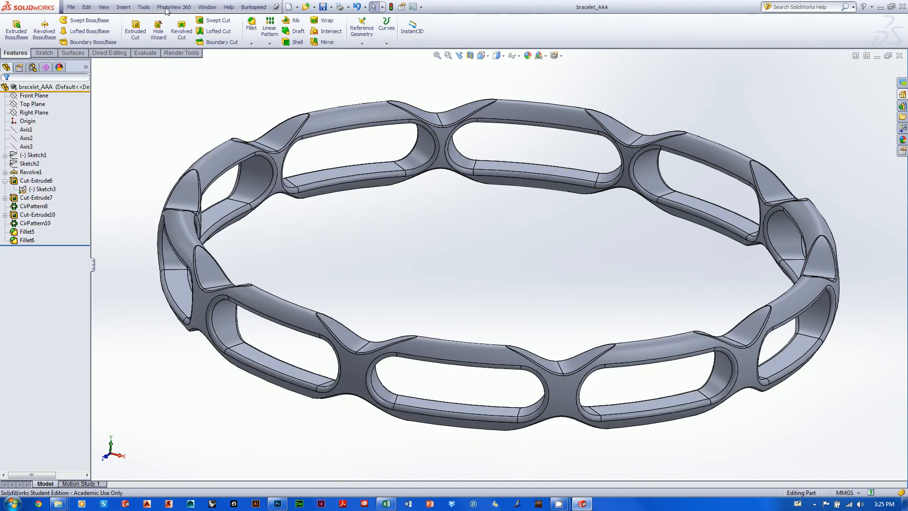
Step: Start saving the bracelet under the name bracelet_AAA with STL (*.stl) as the file type
{"action": "left_click", "coordinate": [71, 6]}
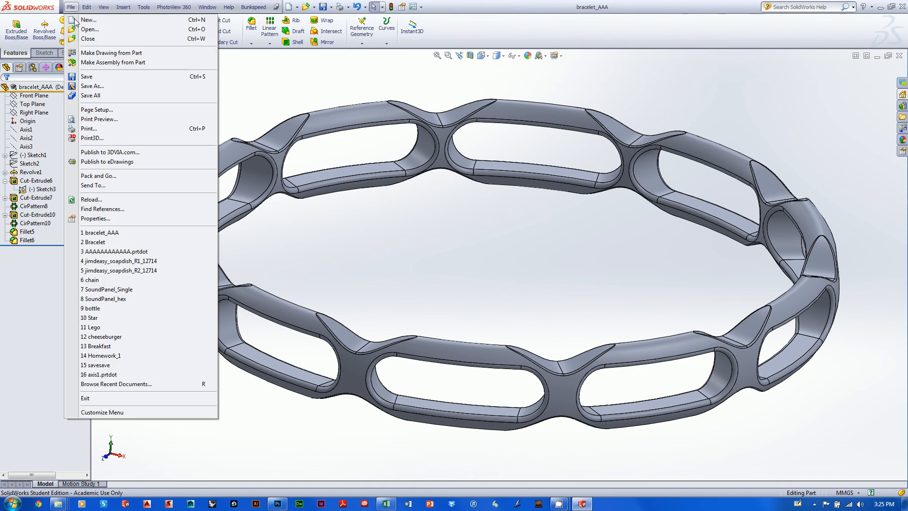
{"action": "left_click", "coordinate": [92, 86]}
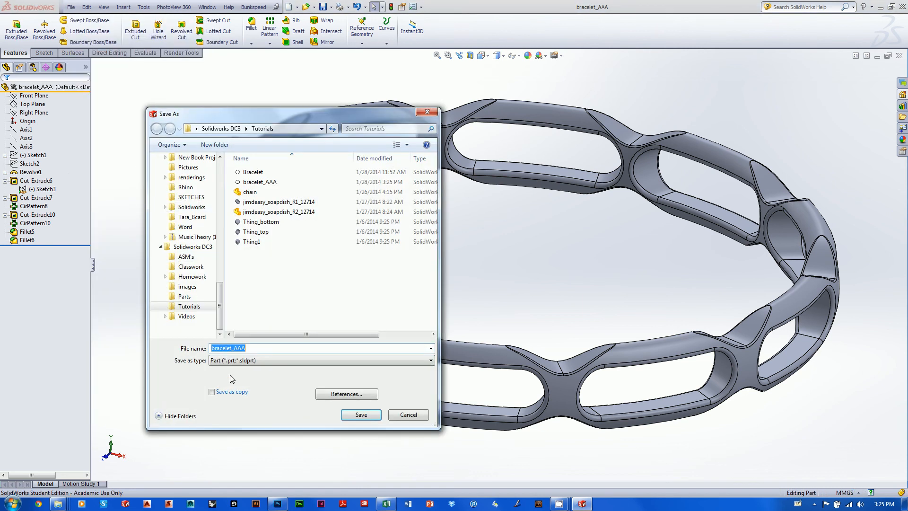
{"action": "left_click", "coordinate": [263, 360]}
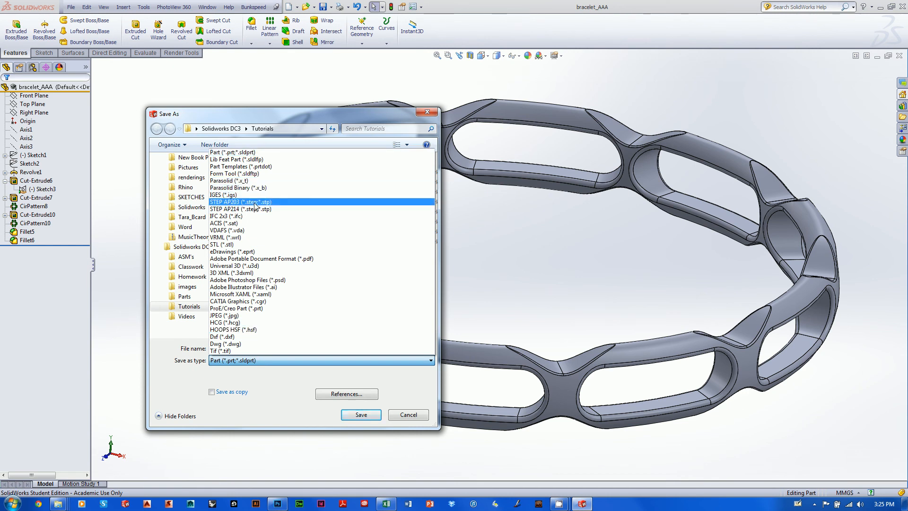
{"action": "left_click", "coordinate": [227, 244]}
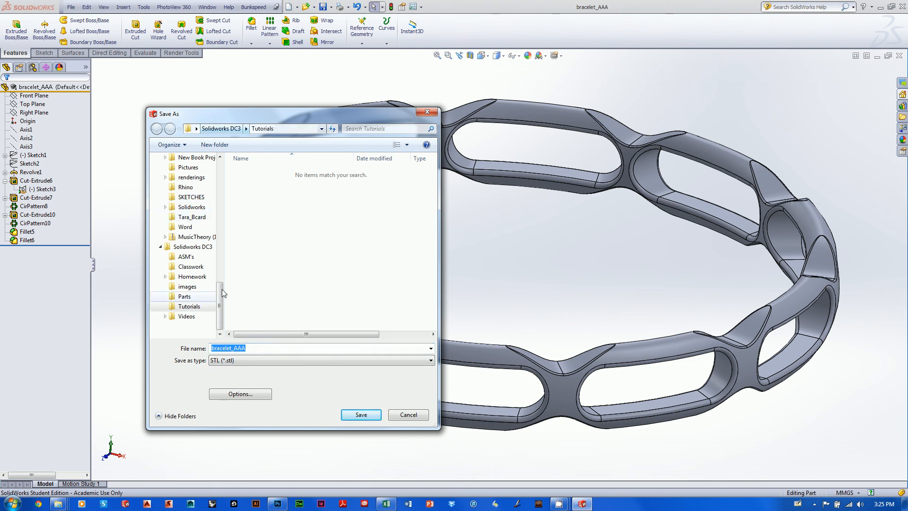
Step: Save the bracelet_AAA STL file to the Desktop folder and accept the triangulated mesh
{"action": "scroll", "coordinate": [225, 279], "scroll_direction": "up", "scroll_amount": 2}
{"action": "scroll", "coordinate": [227, 260], "scroll_direction": "up", "scroll_amount": 4}
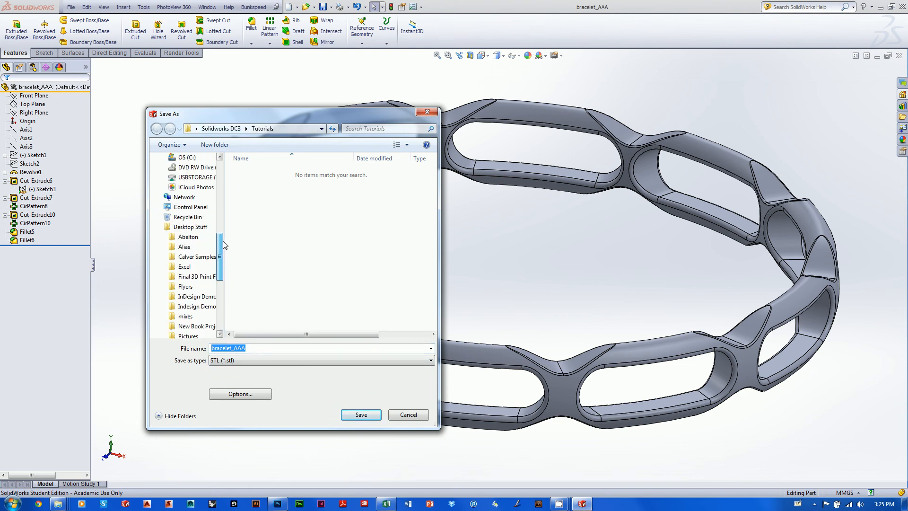
{"action": "scroll", "coordinate": [225, 245], "scroll_direction": "up", "scroll_amount": 5}
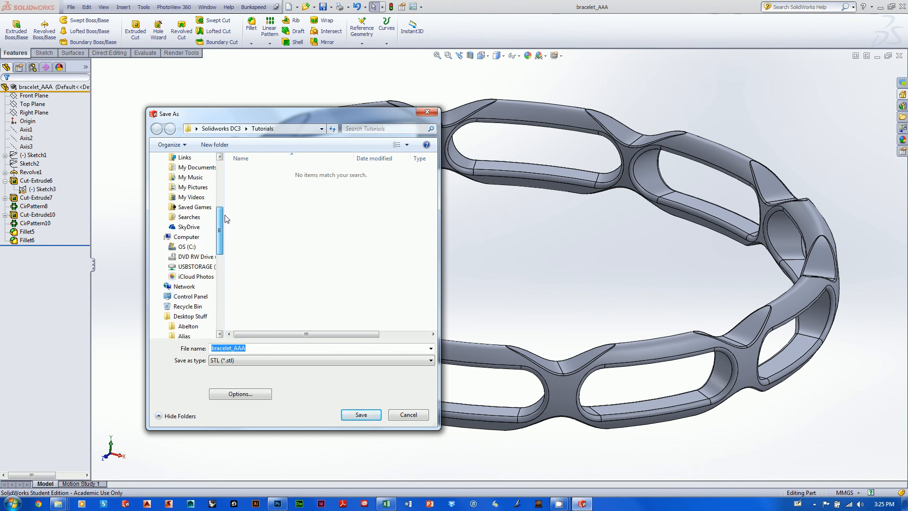
{"action": "scroll", "coordinate": [193, 189], "scroll_direction": "up", "scroll_amount": 1}
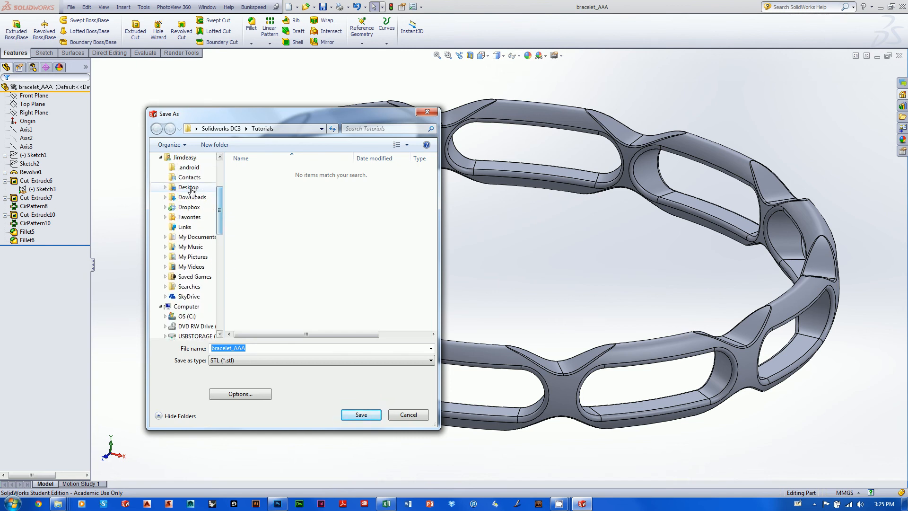
{"action": "left_click", "coordinate": [190, 187]}
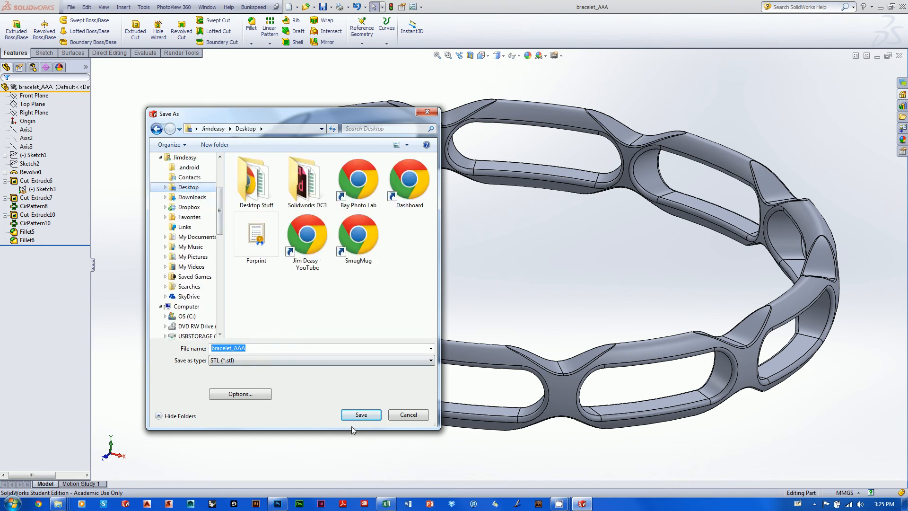
{"action": "left_click", "coordinate": [361, 415]}
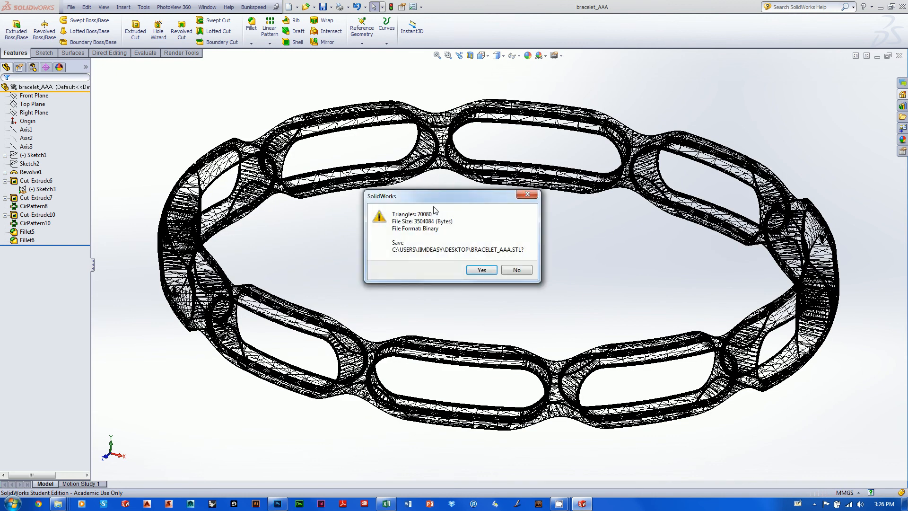
{"action": "left_click_drag", "start_coordinate": [460, 198], "coordinate": [498, 226]}
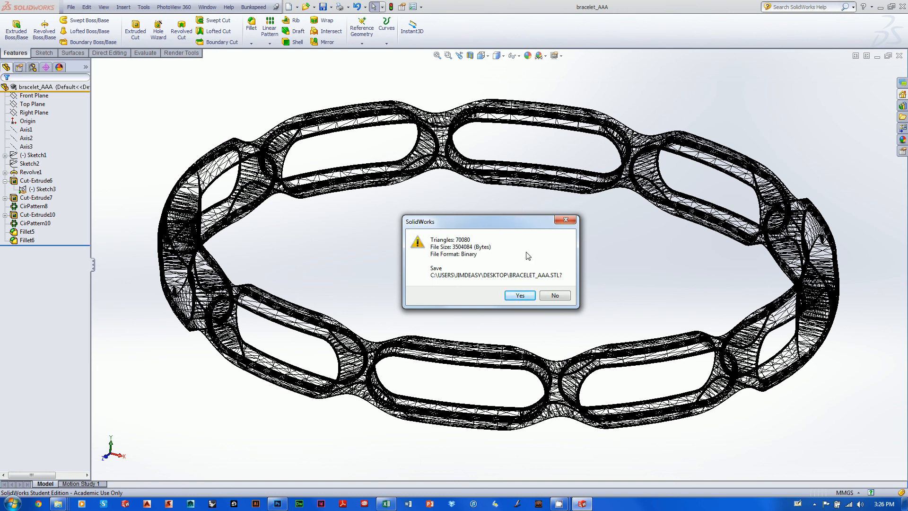
{"action": "left_click", "coordinate": [526, 296]}
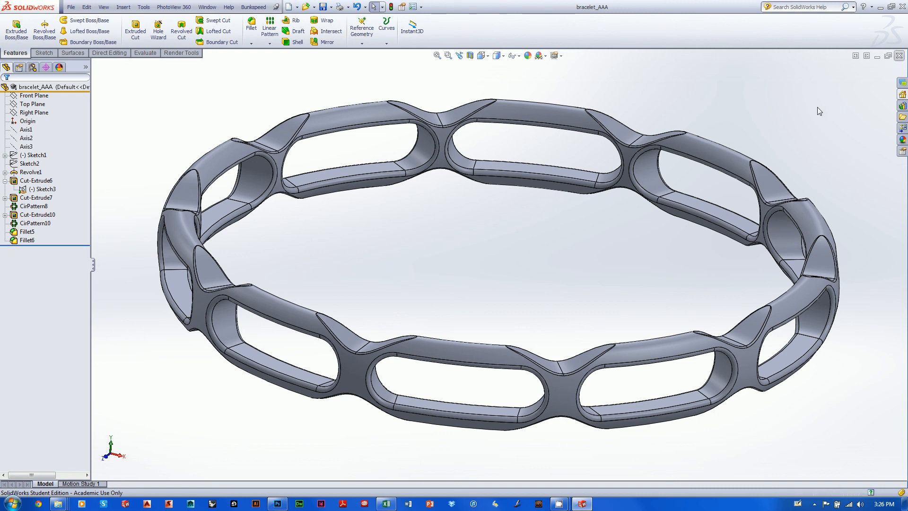
Step: Close the bracelet part and clear the SolidWorks and My CamStudio Videos windows off the desktop
{"action": "key", "text": "ctrl+w"}
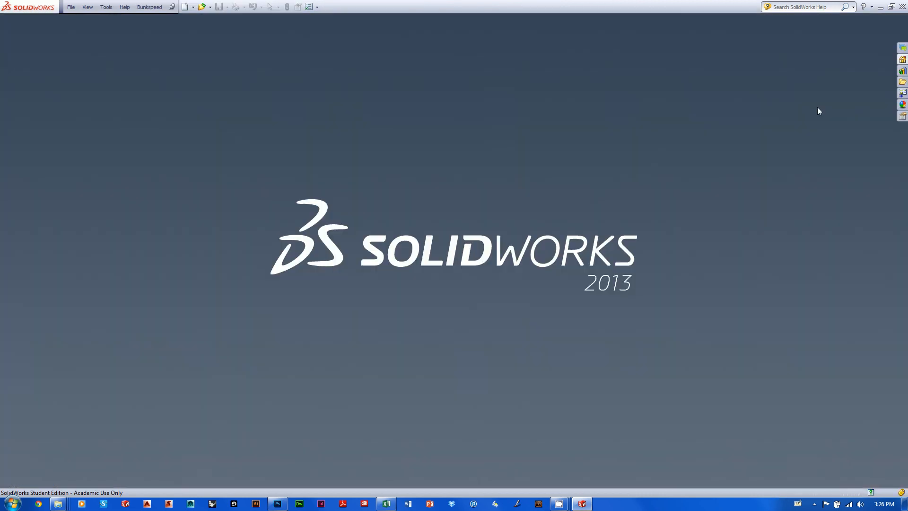
{"action": "left_click", "coordinate": [881, 6]}
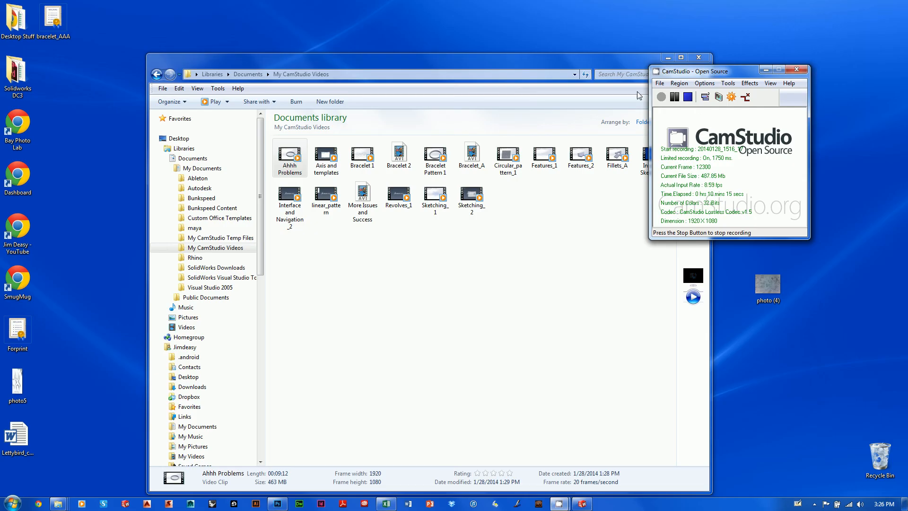
{"action": "left_click", "coordinate": [590, 58]}
{"action": "left_click", "coordinate": [699, 56]}
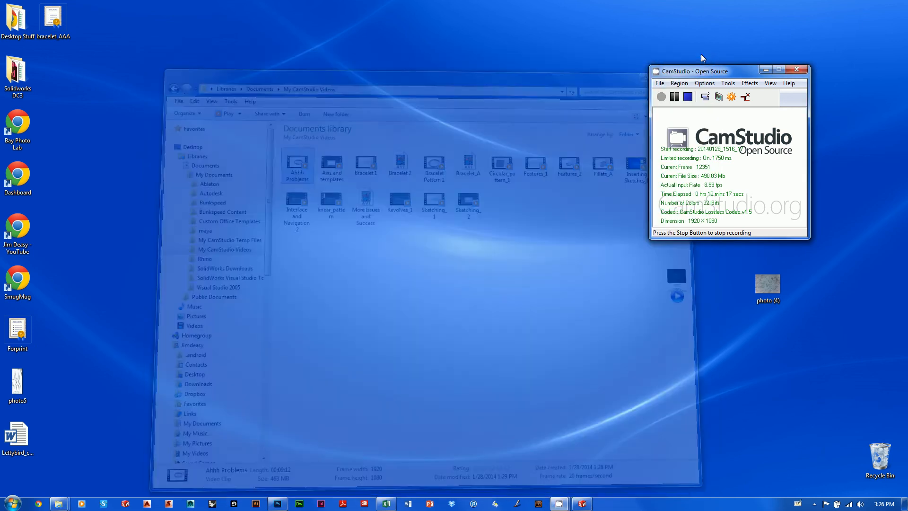
Step: Move the exported bracelet_AAA file to the open middle area of the desktop, keeping the CamStudio window out of its way
{"action": "left_click_drag", "start_coordinate": [710, 72], "coordinate": [344, 257]}
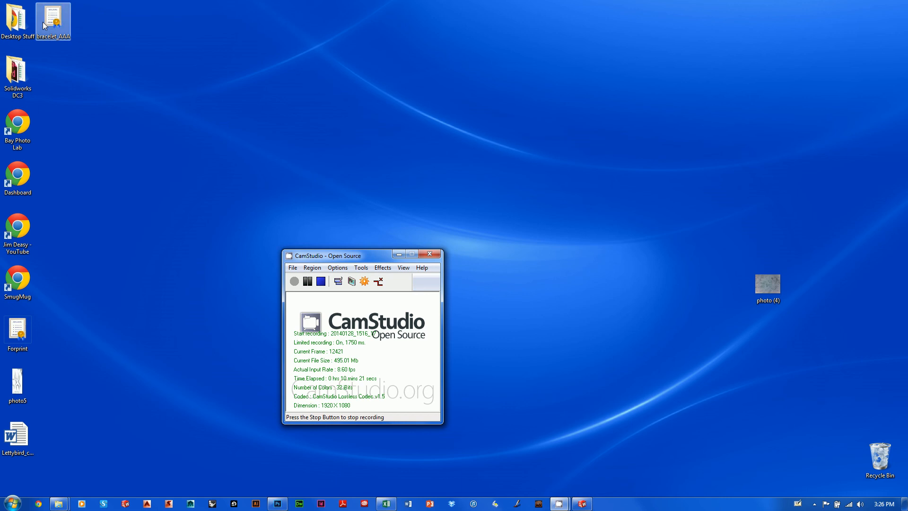
{"action": "left_click_drag", "start_coordinate": [48, 20], "coordinate": [529, 180]}
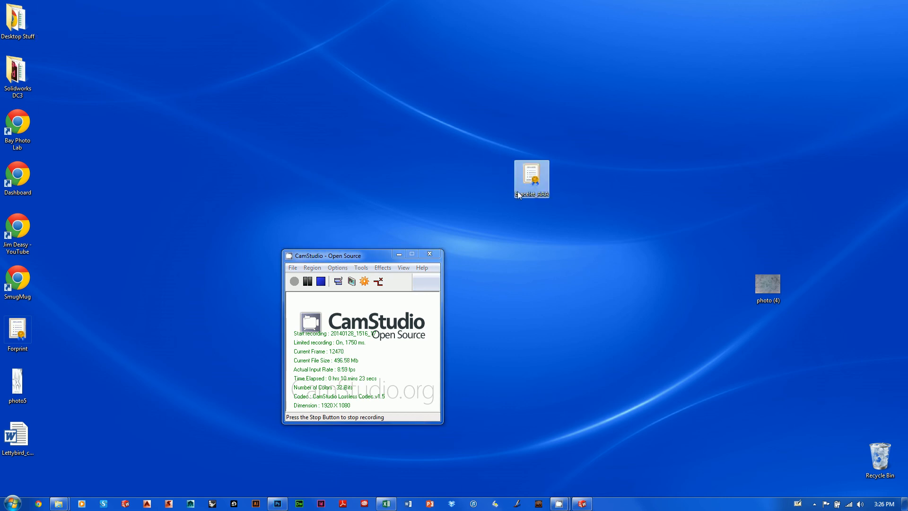
{"action": "left_click_drag", "start_coordinate": [363, 255], "coordinate": [609, 52]}
{"action": "left_click_drag", "start_coordinate": [706, 47], "coordinate": [816, 39]}
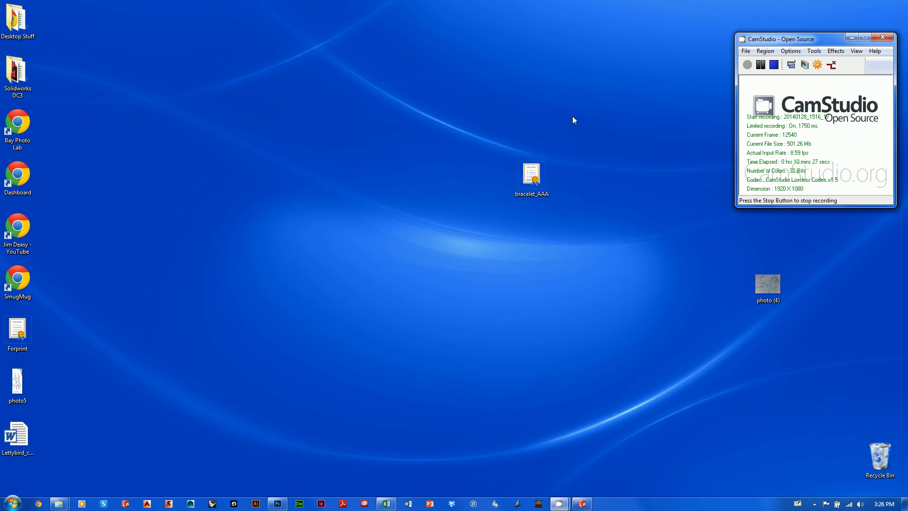